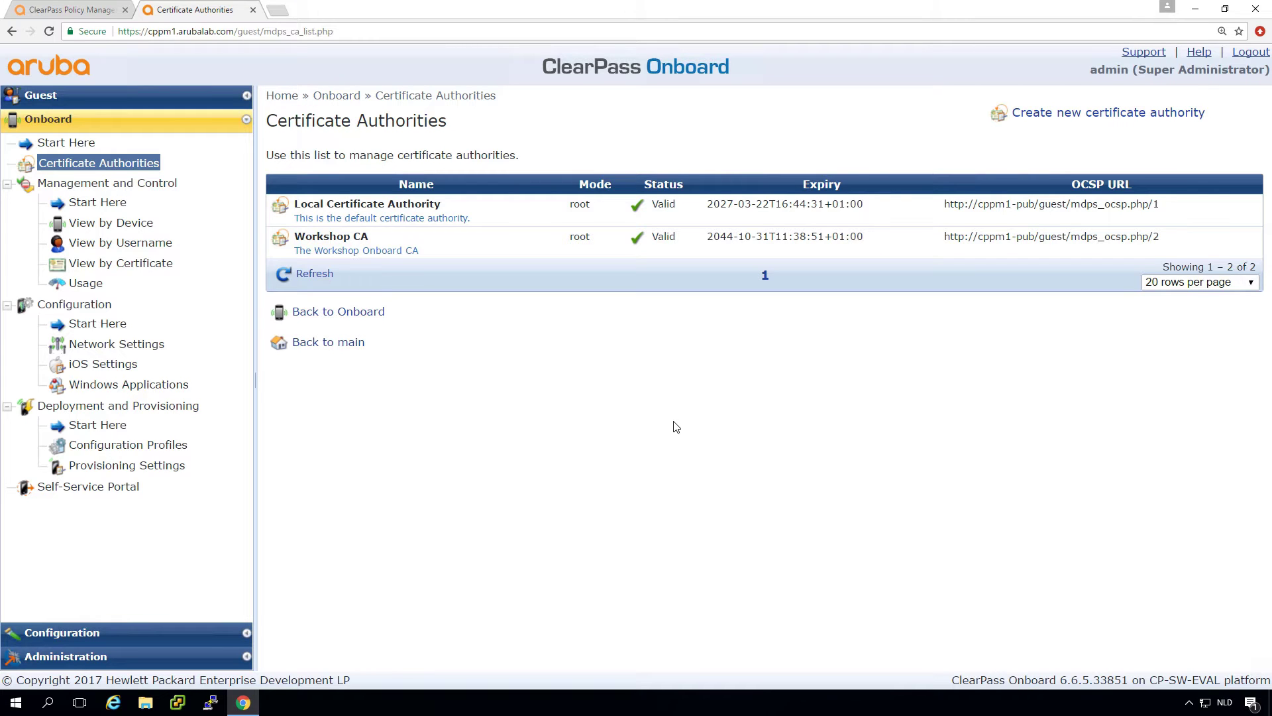
List the four TLS client certificates issued by the Workshop CA
{"action": "left_click", "coordinate": [334, 243]}
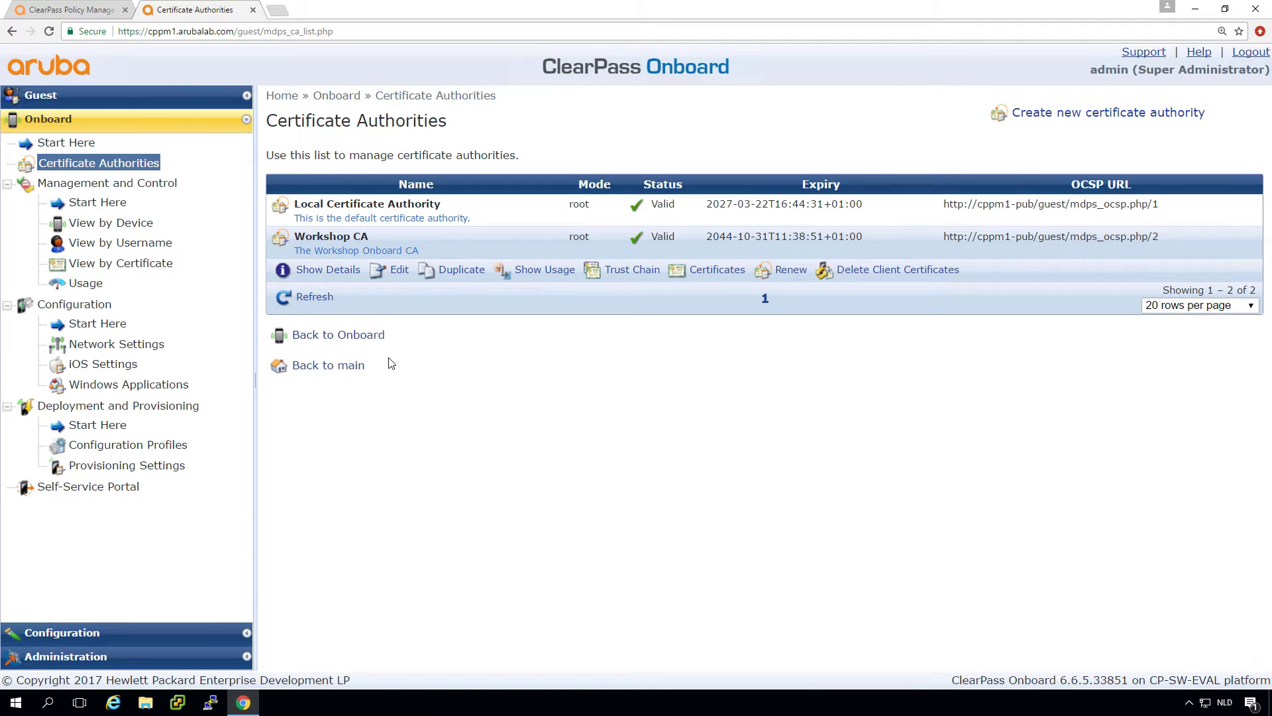
{"action": "left_click", "coordinate": [718, 269]}
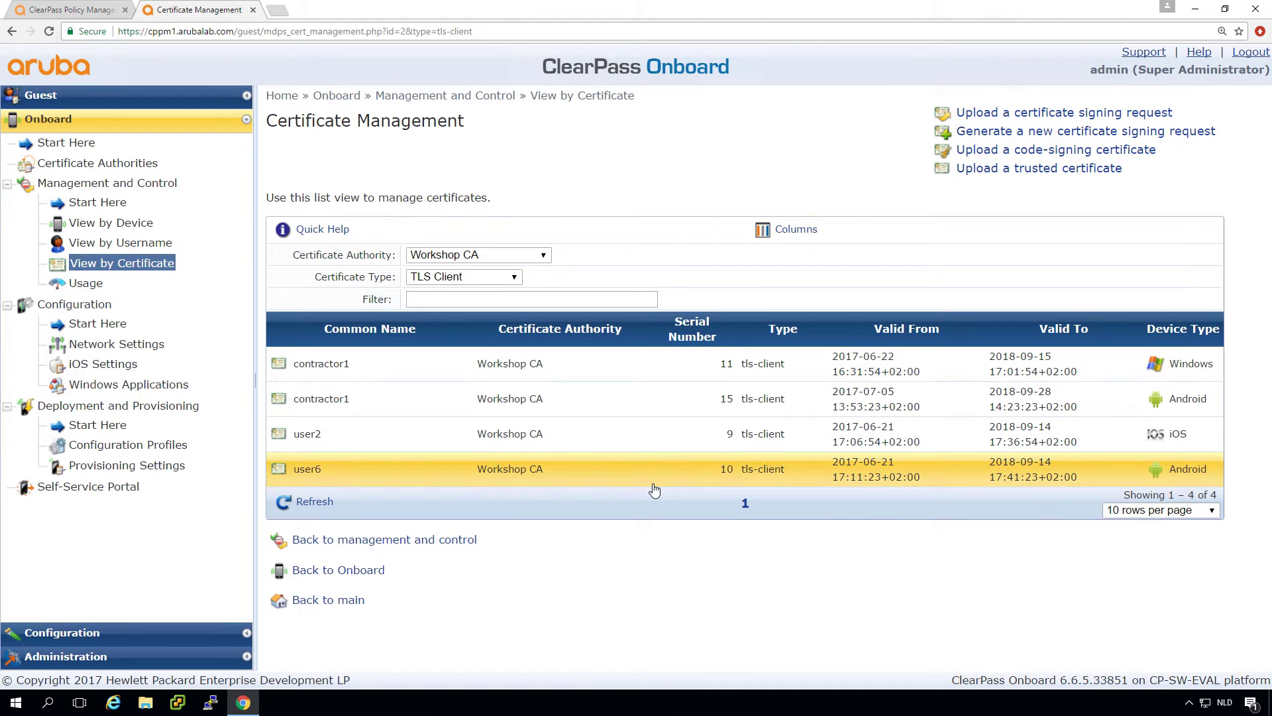
Review onboarded devices by device and username, then select contractor1's Windows certificate, serial 11
{"action": "left_click", "coordinate": [101, 224]}
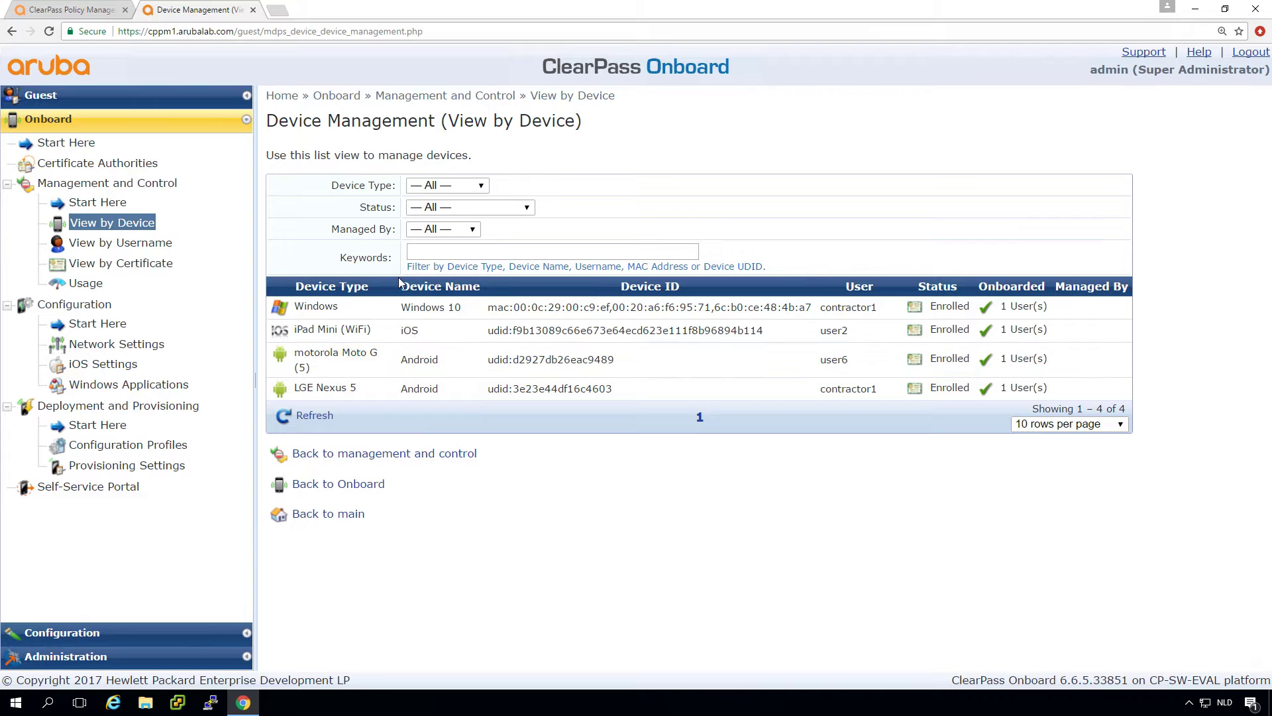
{"action": "left_click", "coordinate": [126, 243]}
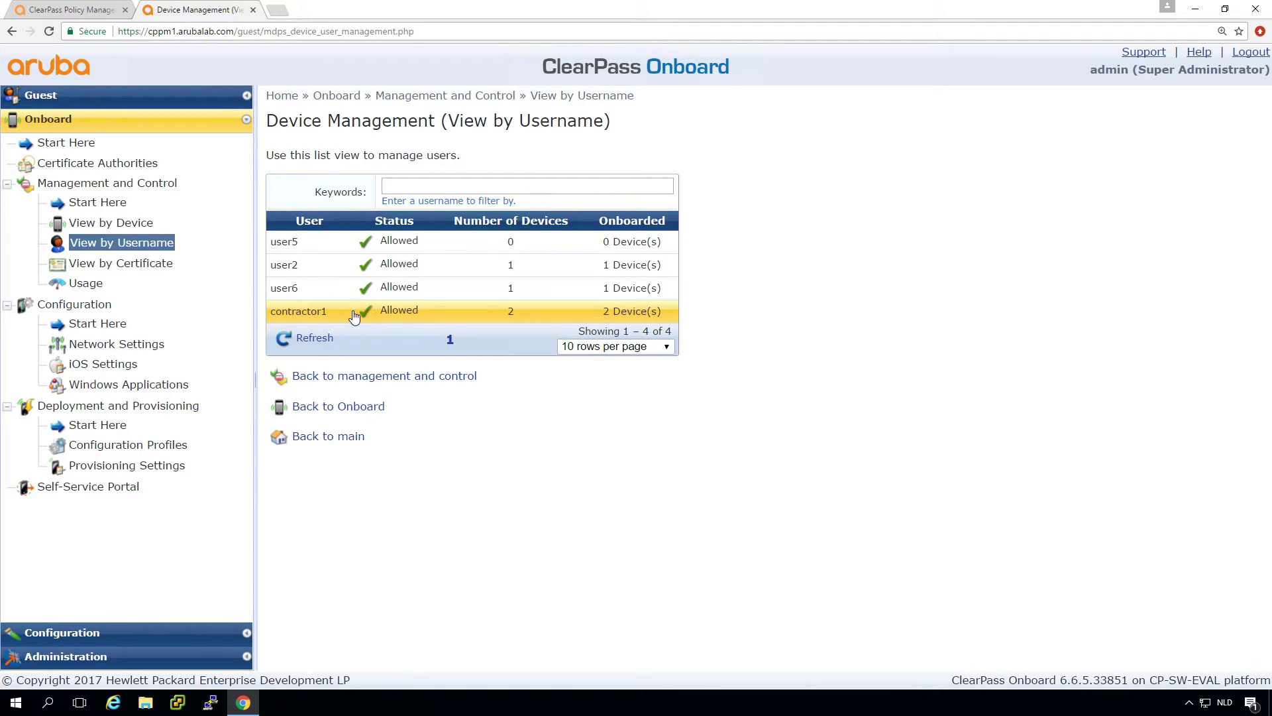
{"action": "left_click", "coordinate": [113, 262]}
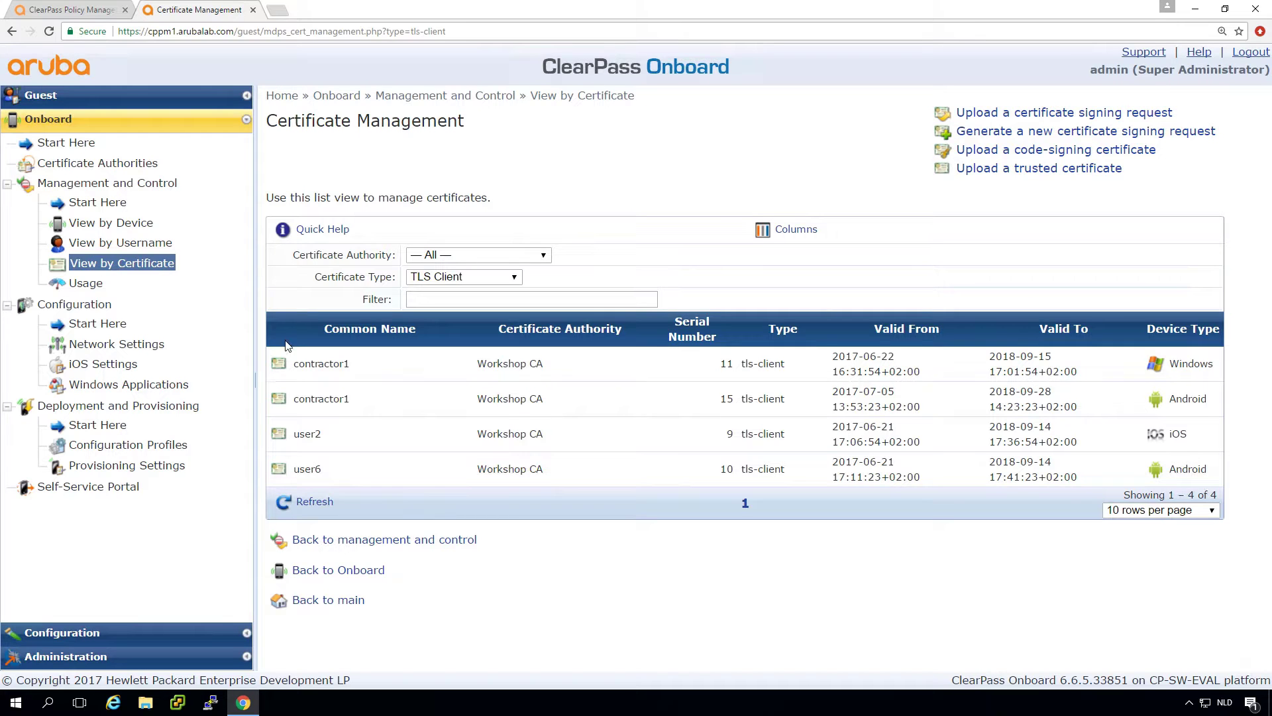
{"action": "left_click", "coordinate": [323, 367]}
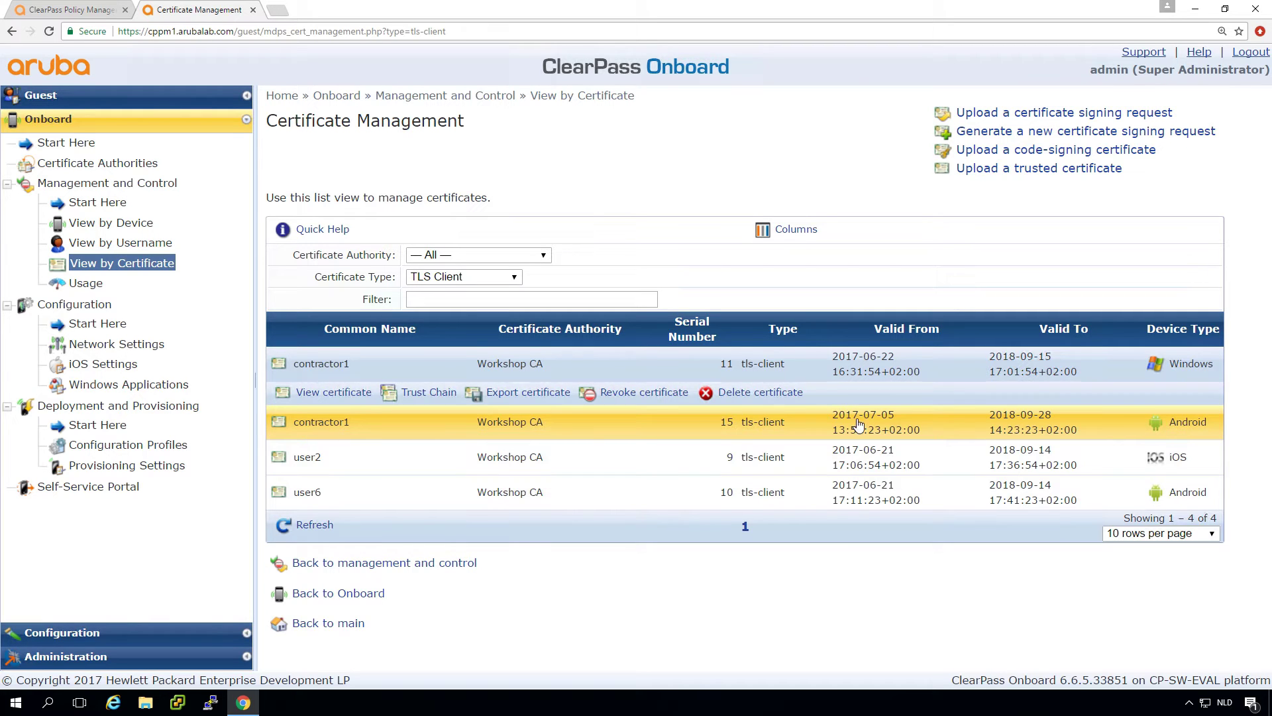
Revoke contractor1's Android certificate, serial 15, confirming the revocation
{"action": "left_click", "coordinate": [649, 429]}
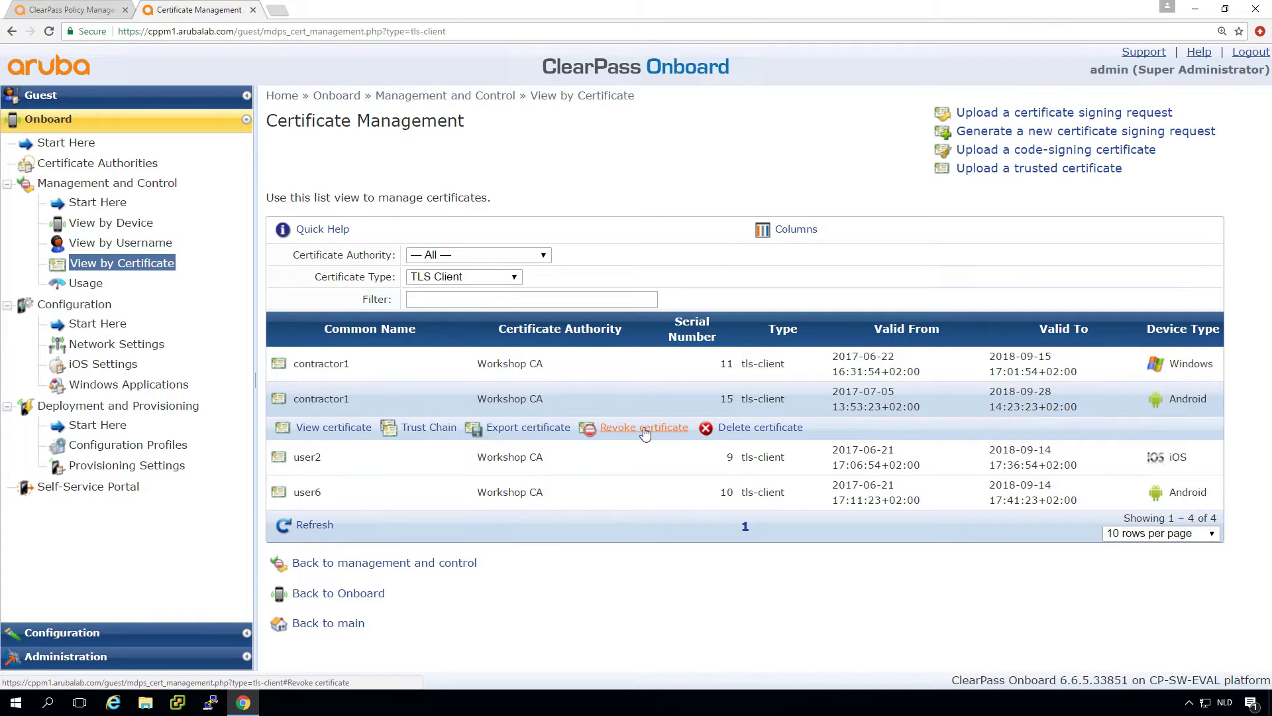
{"action": "left_click", "coordinate": [645, 429]}
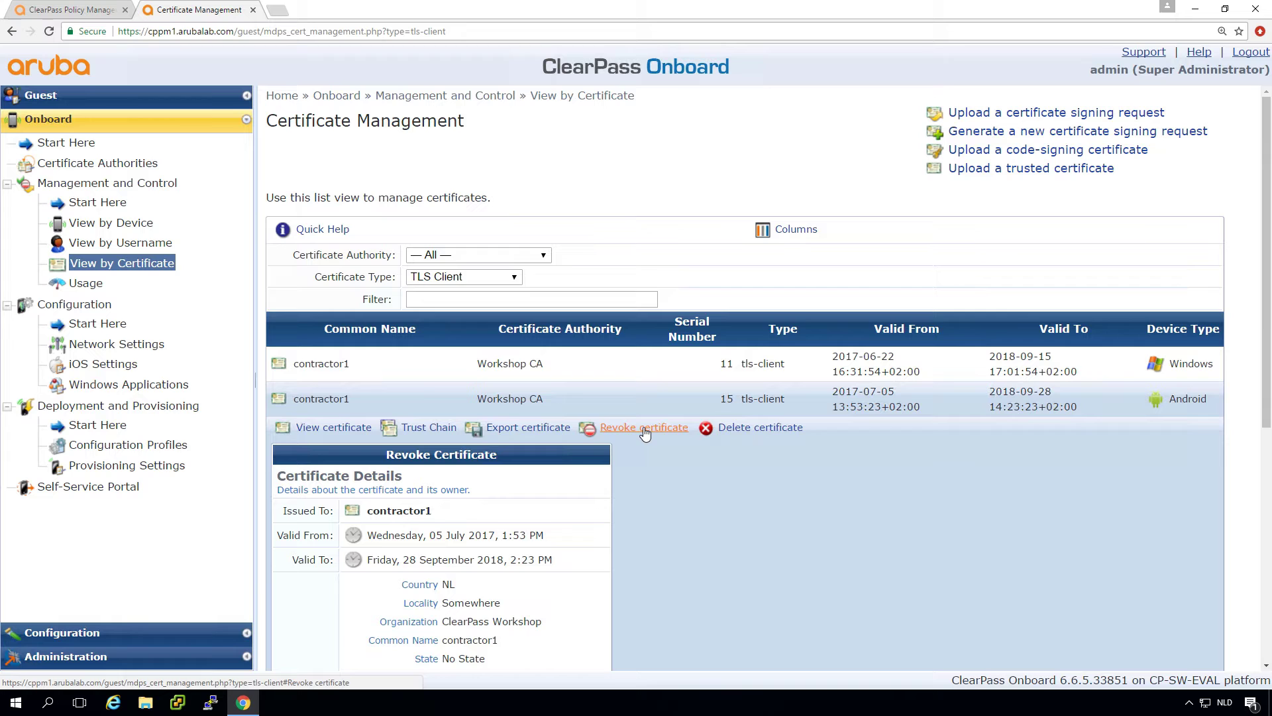
{"action": "scroll", "coordinate": [676, 562], "scroll_direction": "down", "scroll_amount": 6}
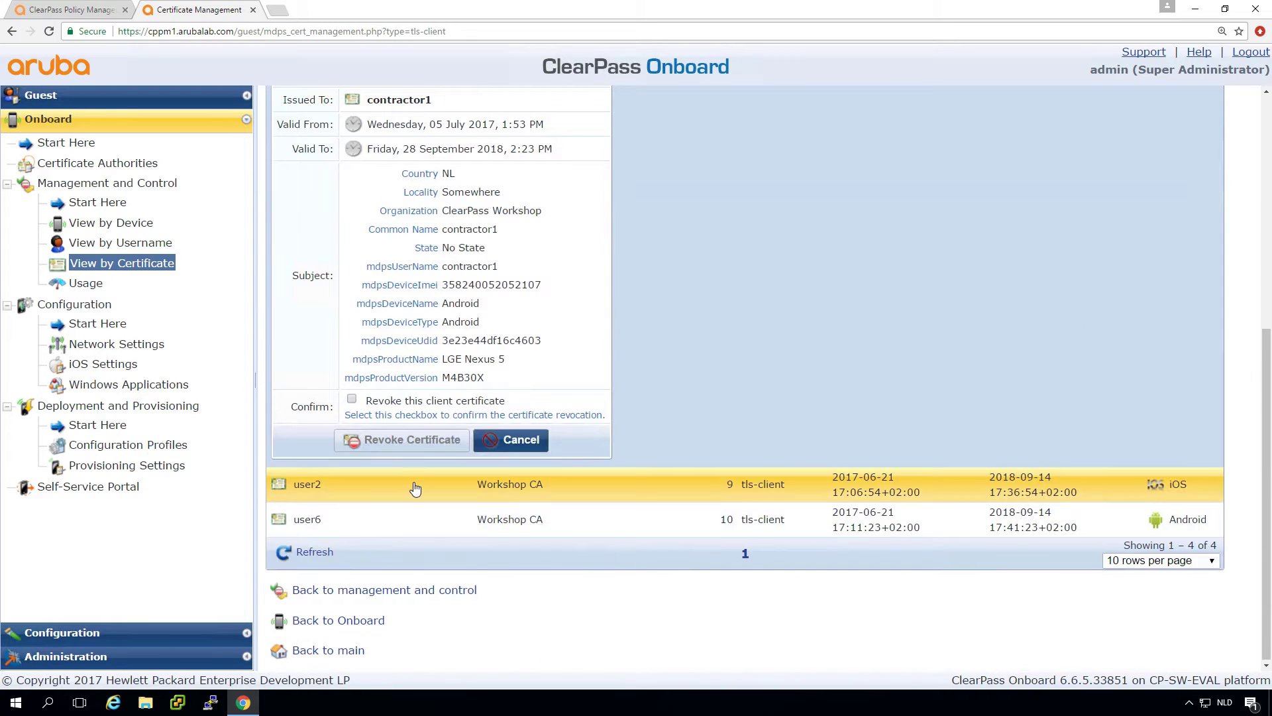
{"action": "left_click", "coordinate": [352, 399]}
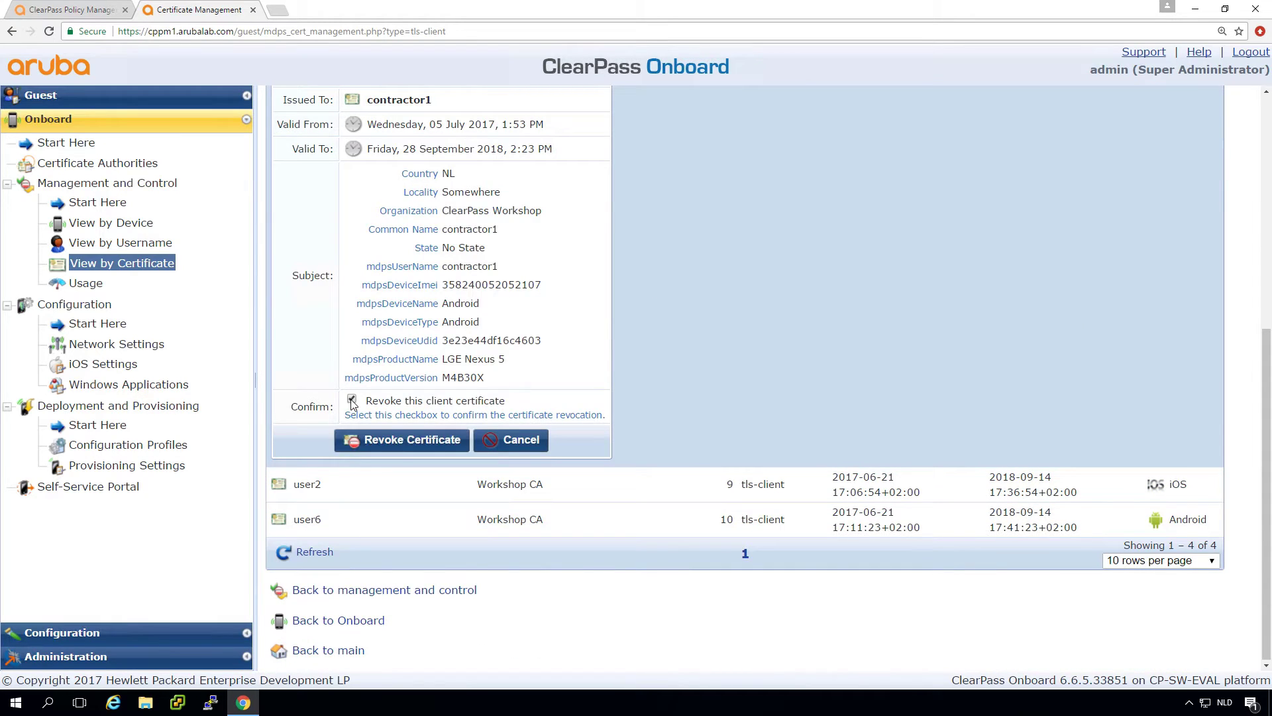
{"action": "left_click", "coordinate": [406, 441]}
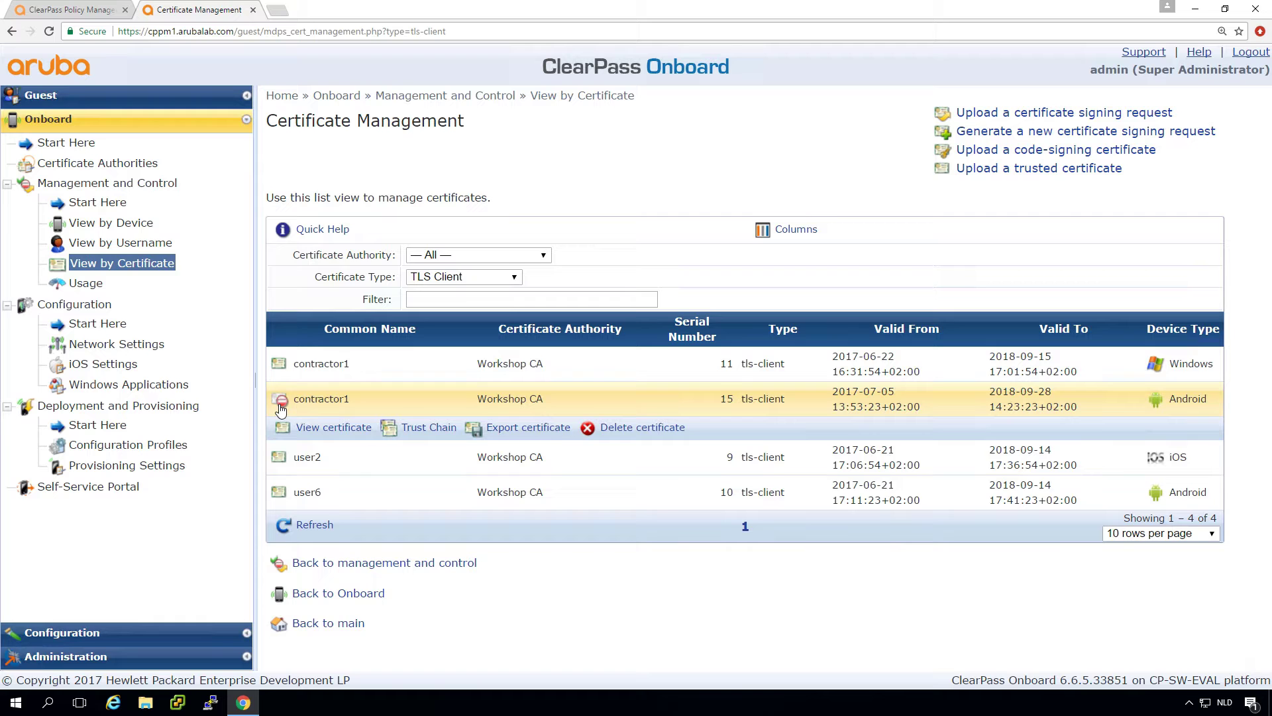
Send an Aruba Terminate Session CoA for contractor1's 14:09:32 request in Access Tracker
{"action": "left_click", "coordinate": [64, 12]}
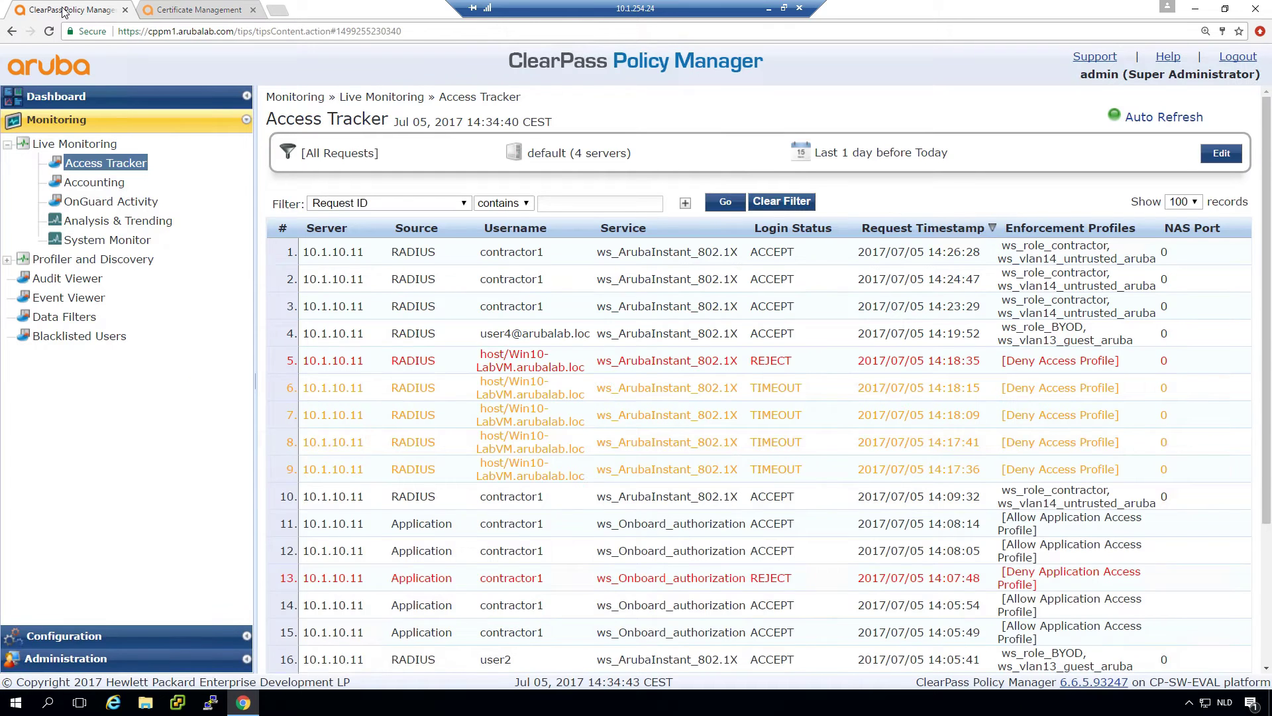
{"action": "left_click", "coordinate": [427, 498]}
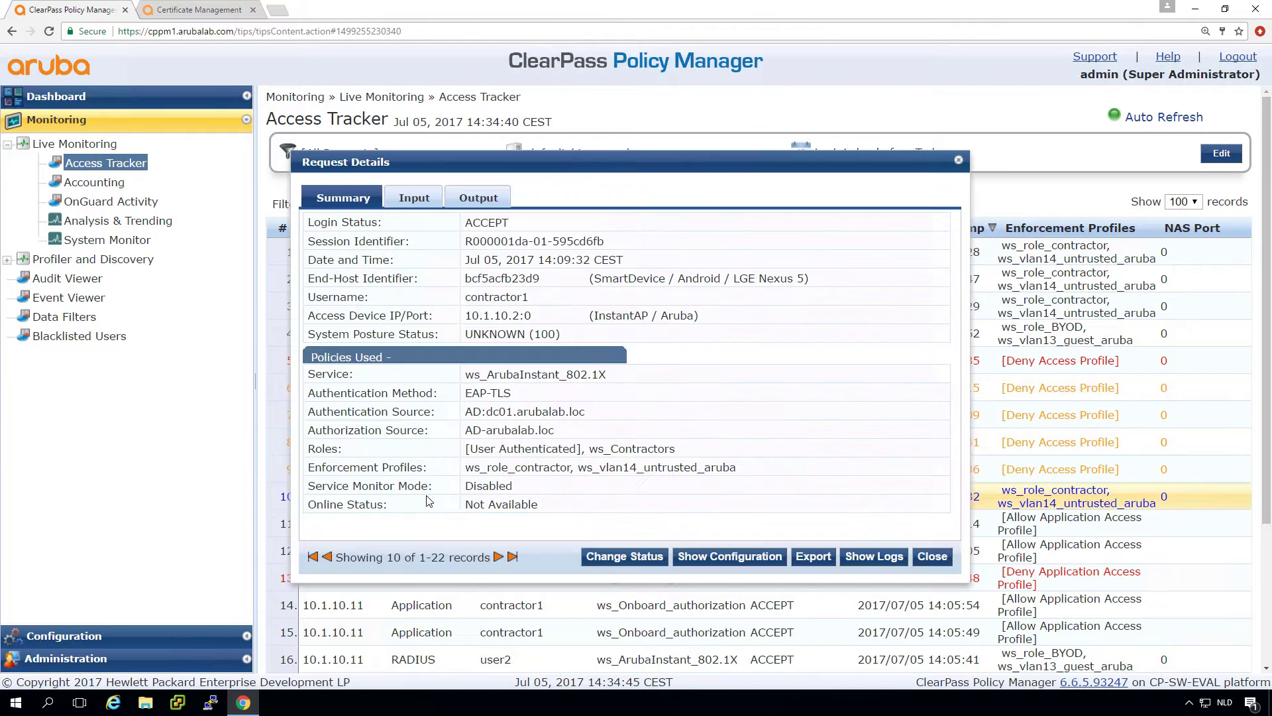
{"action": "left_click", "coordinate": [623, 556]}
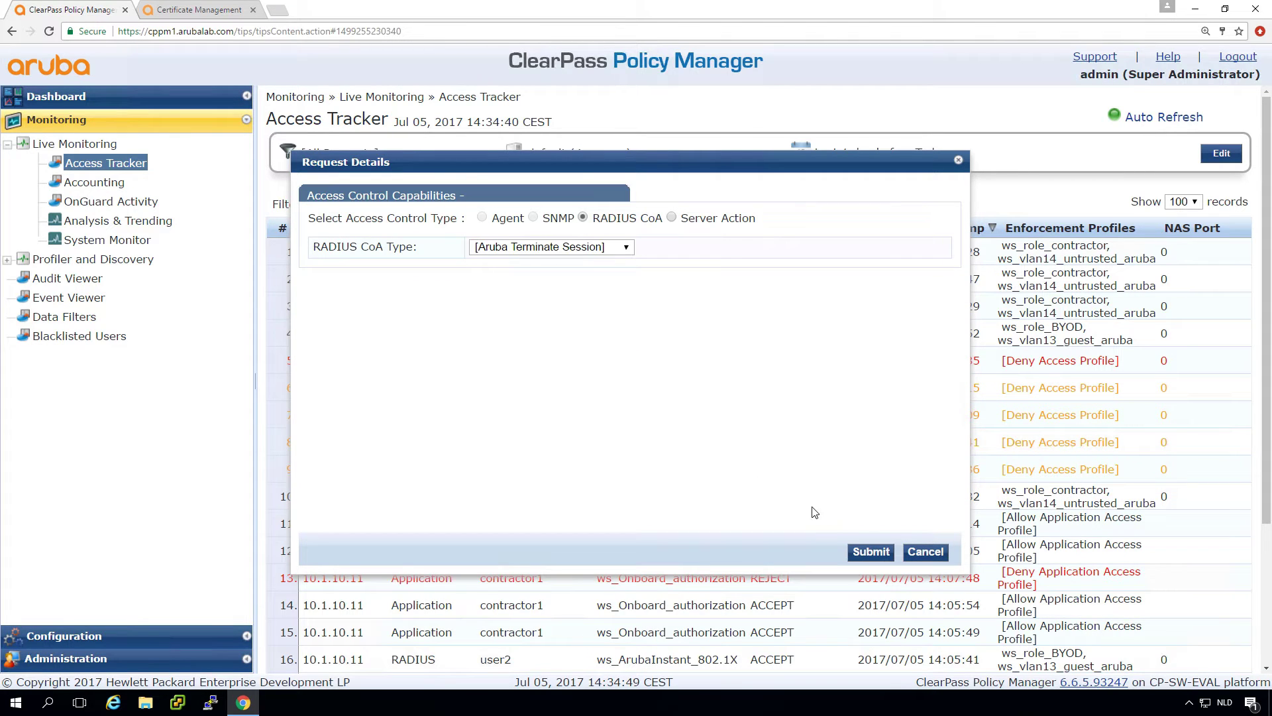
{"action": "left_click", "coordinate": [870, 552]}
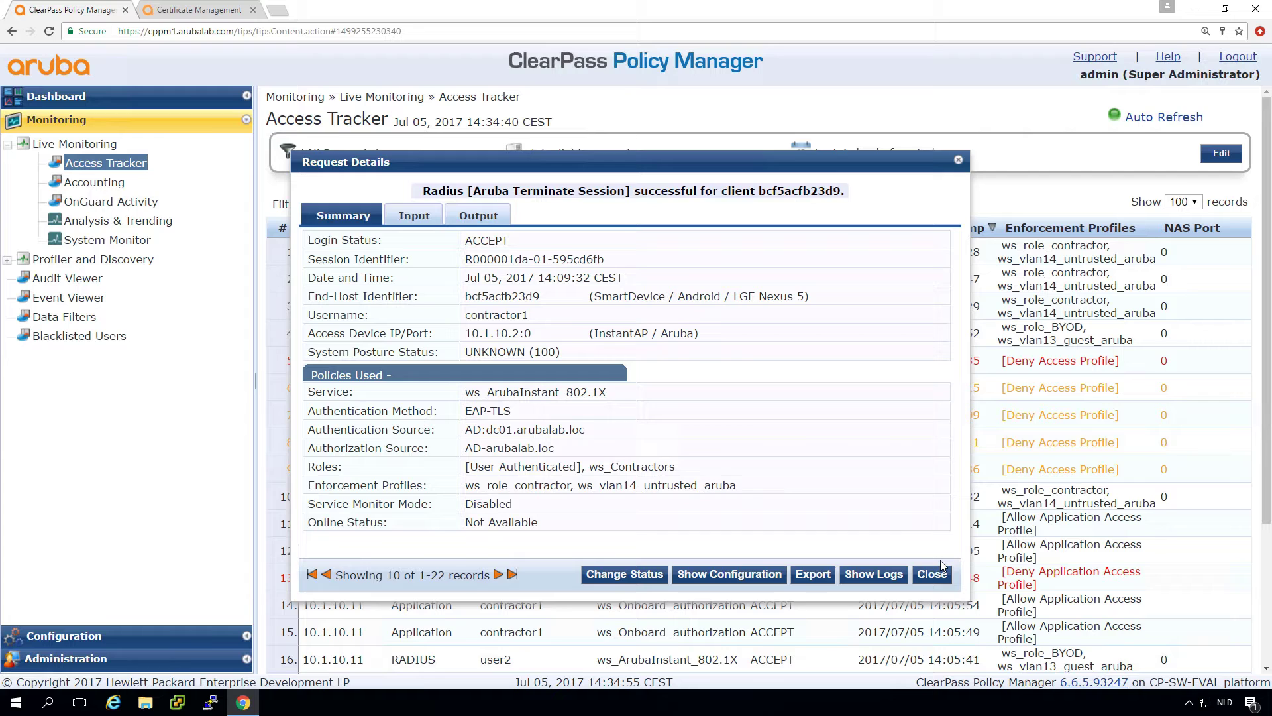
{"action": "left_click", "coordinate": [932, 573]}
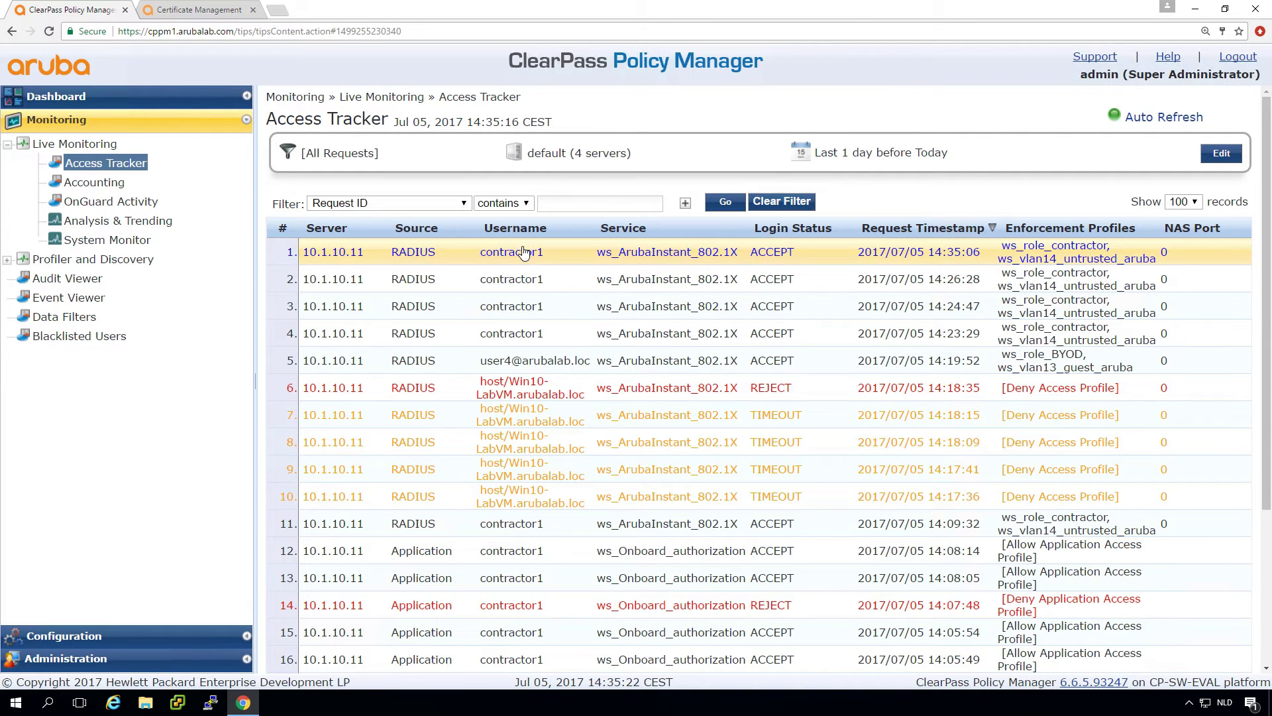
{"action": "left_click", "coordinate": [520, 250]}
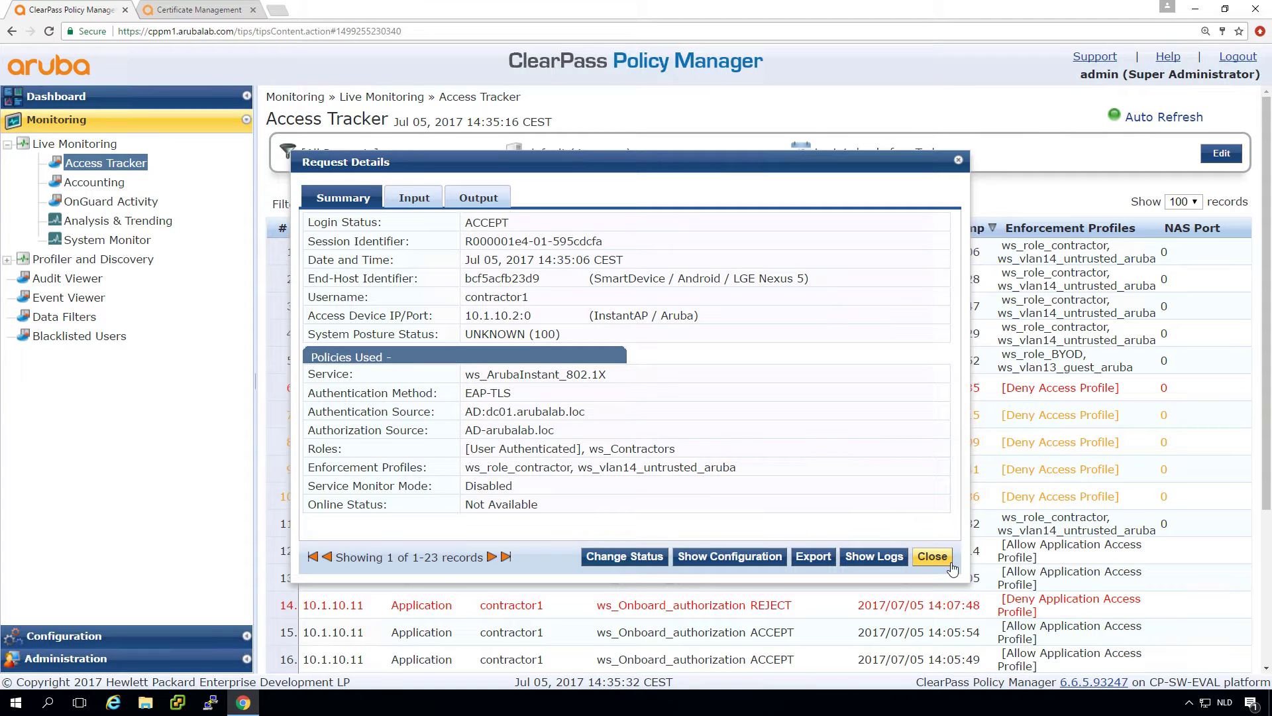
{"action": "left_click", "coordinate": [932, 557]}
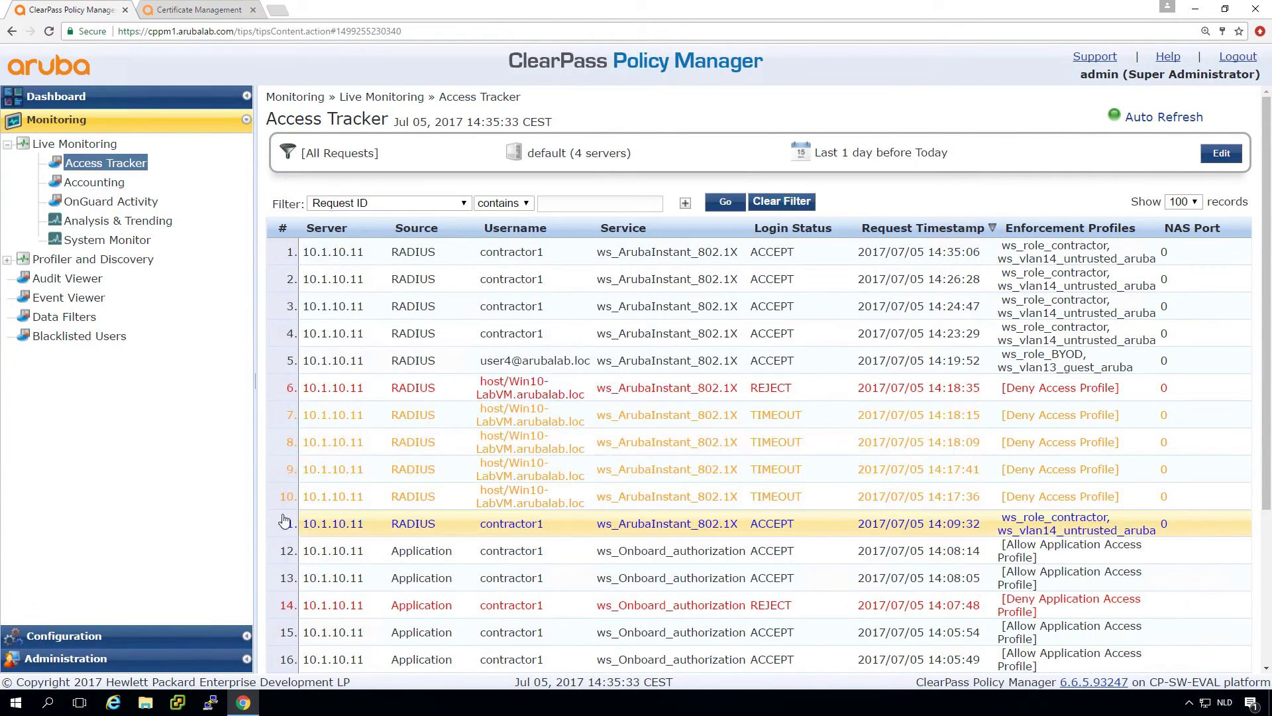
{"action": "left_click", "coordinate": [439, 257]}
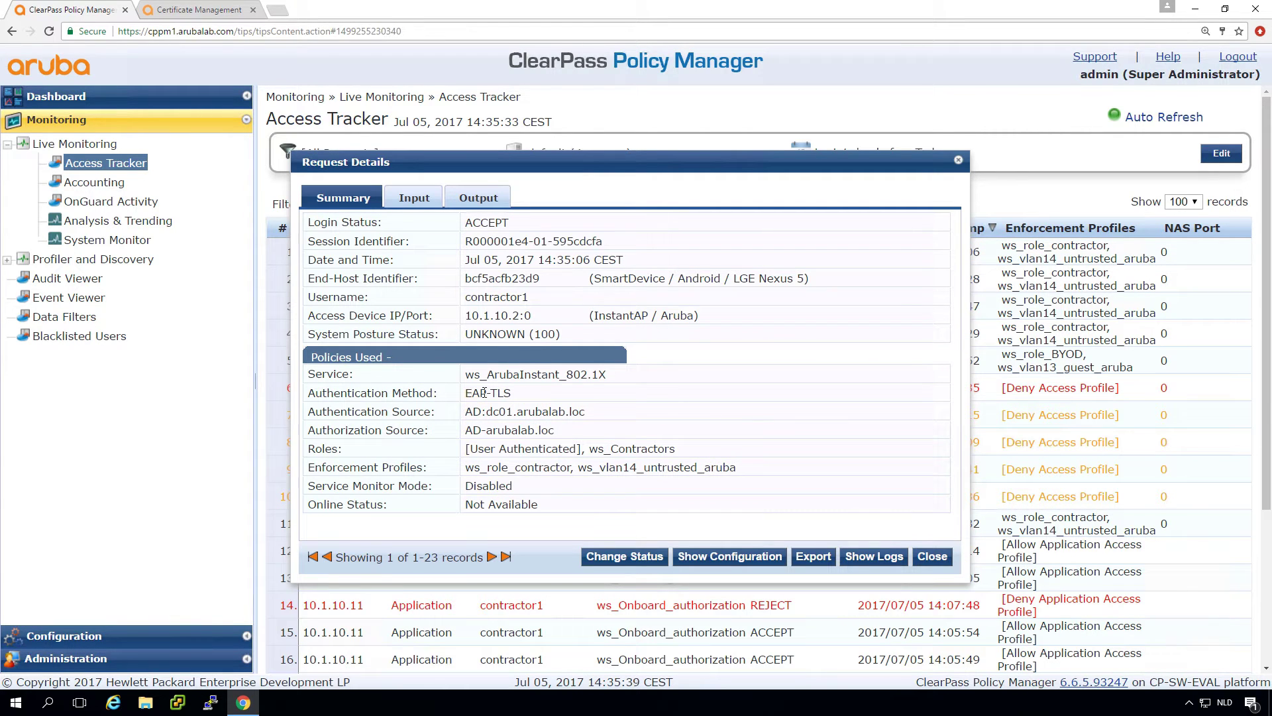
{"action": "left_click", "coordinate": [933, 557]}
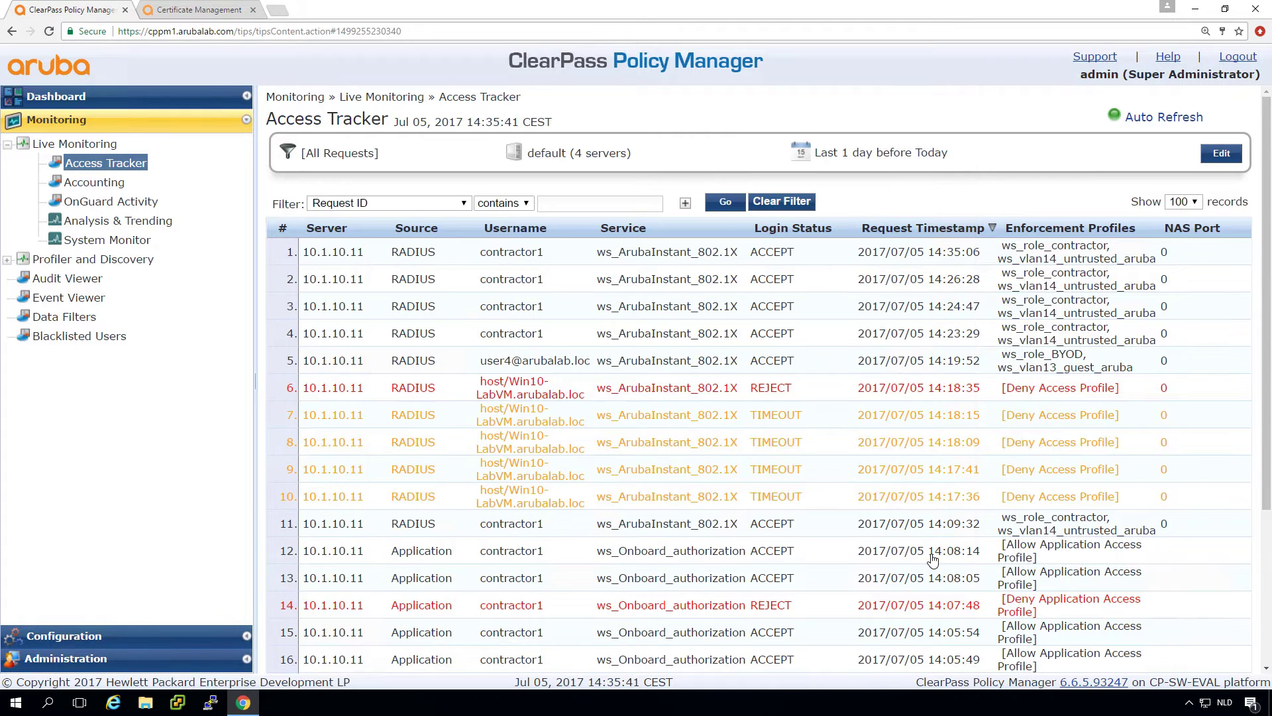
Open Authentication > Methods and review the [EAP TLS] settings without changing them
{"action": "left_click", "coordinate": [87, 638]}
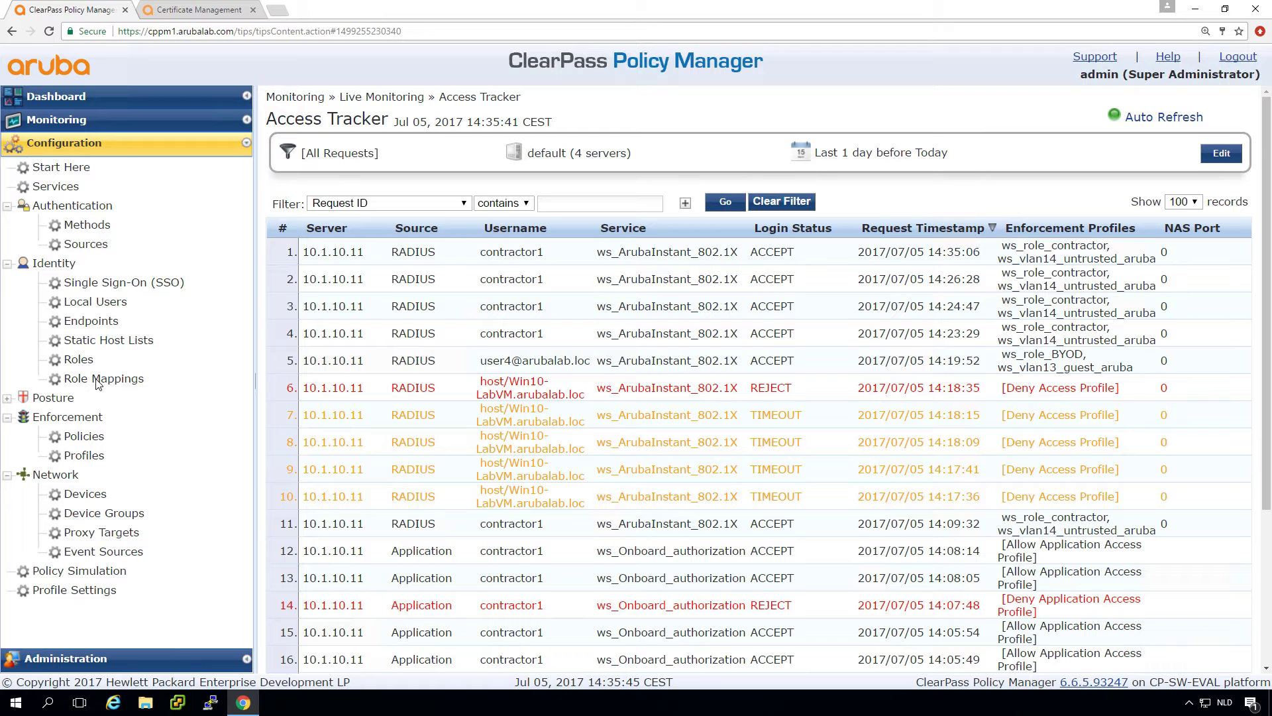
{"action": "left_click", "coordinate": [88, 226]}
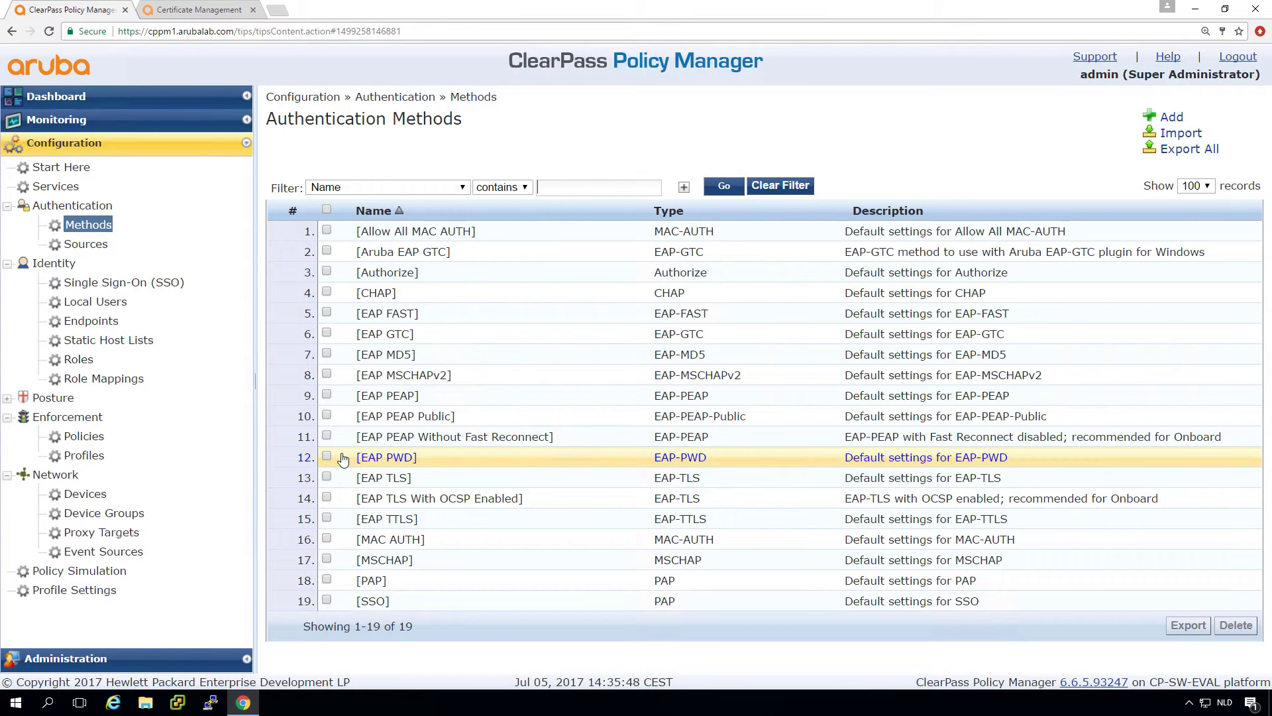
{"action": "left_click", "coordinate": [383, 482]}
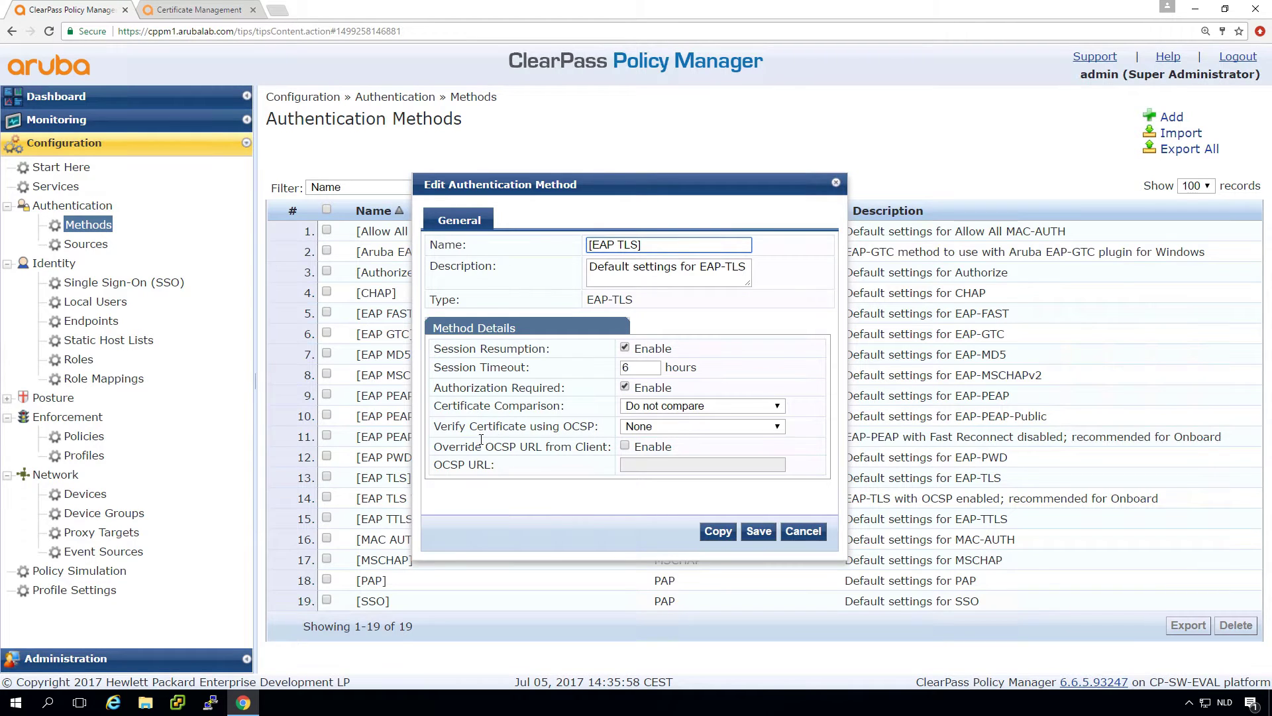
{"action": "left_click", "coordinate": [803, 531]}
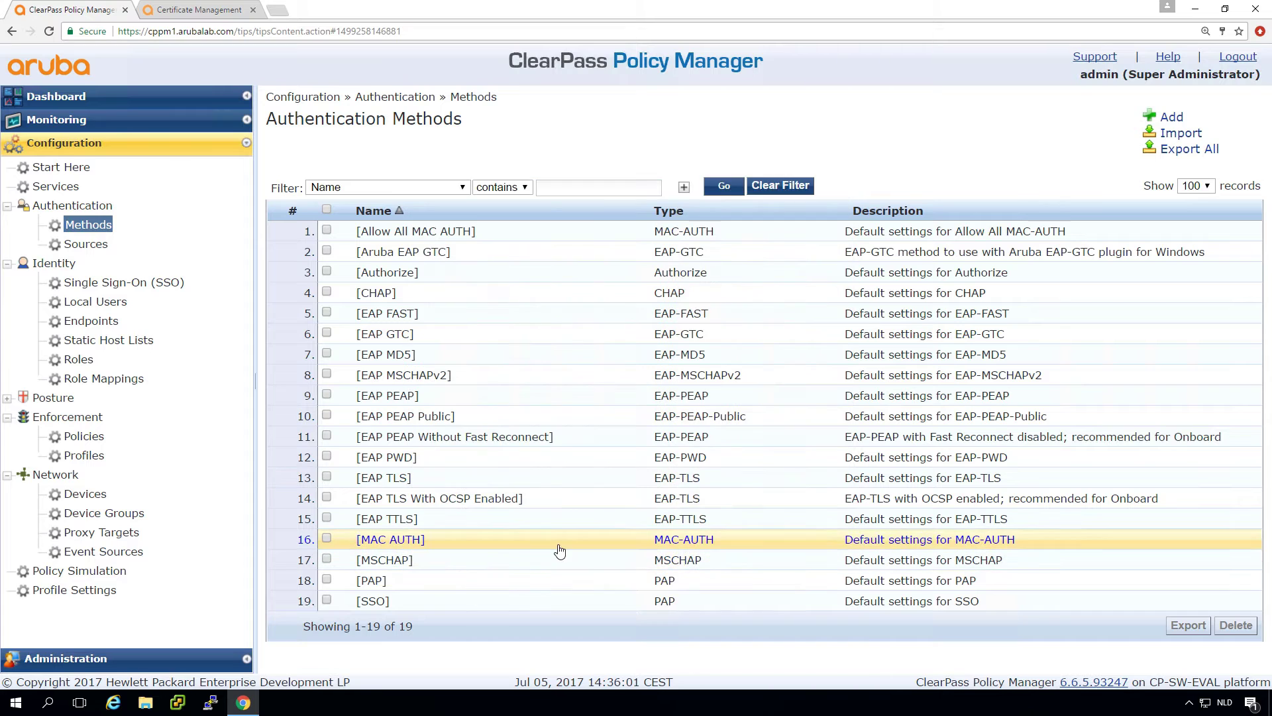
Duplicate the EAP TLS With OCSP Enabled method and open the copy for editing
{"action": "left_click", "coordinate": [459, 505]}
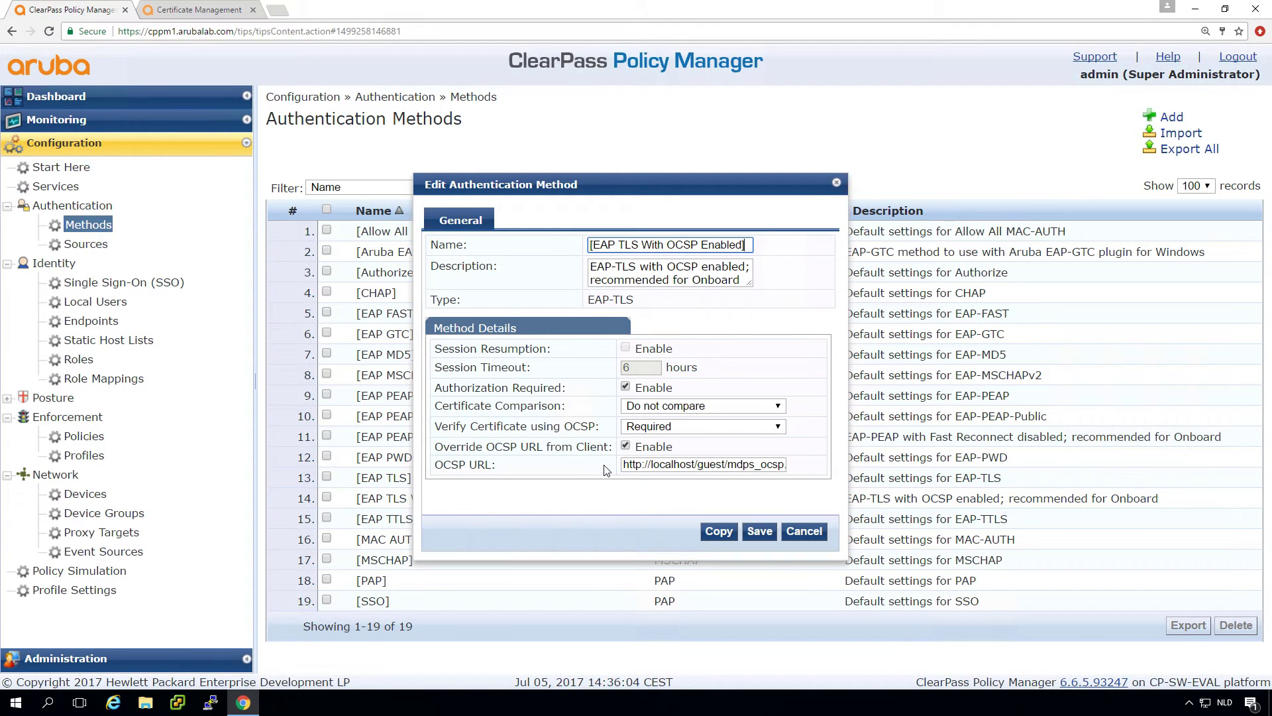
{"action": "left_click_drag", "start_coordinate": [646, 465], "coordinate": [789, 469]}
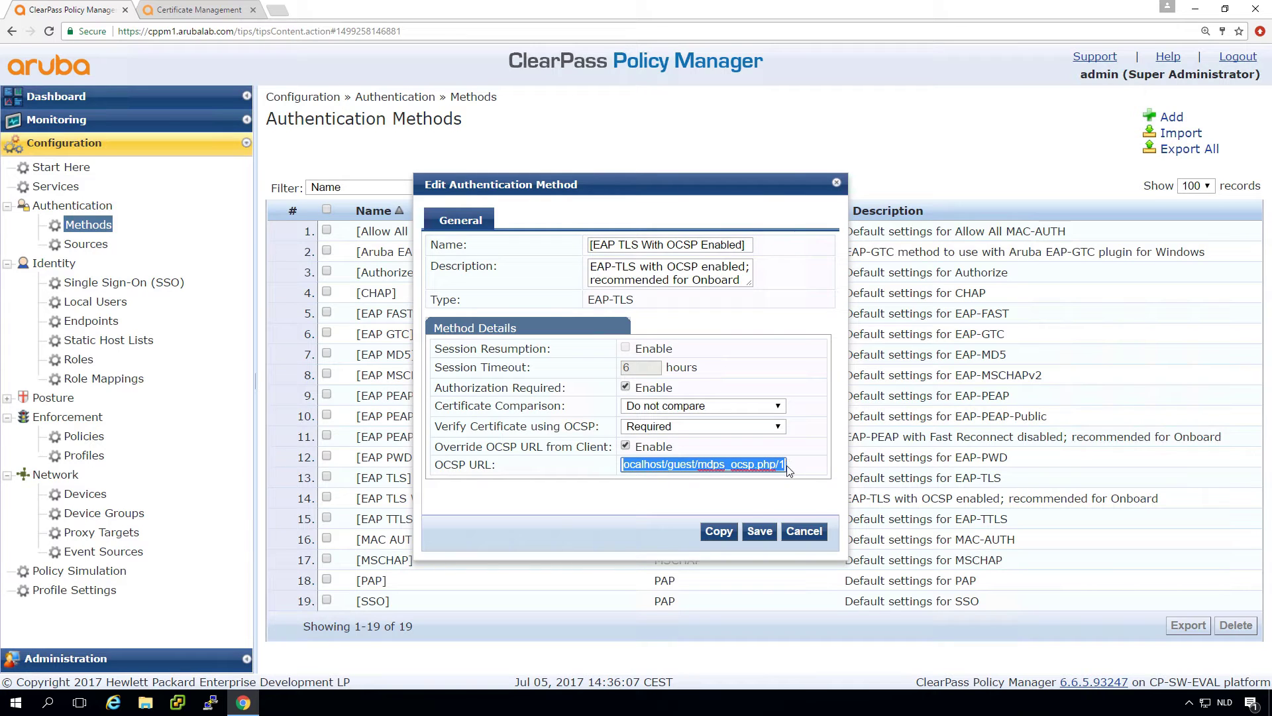
{"action": "left_click", "coordinate": [725, 533]}
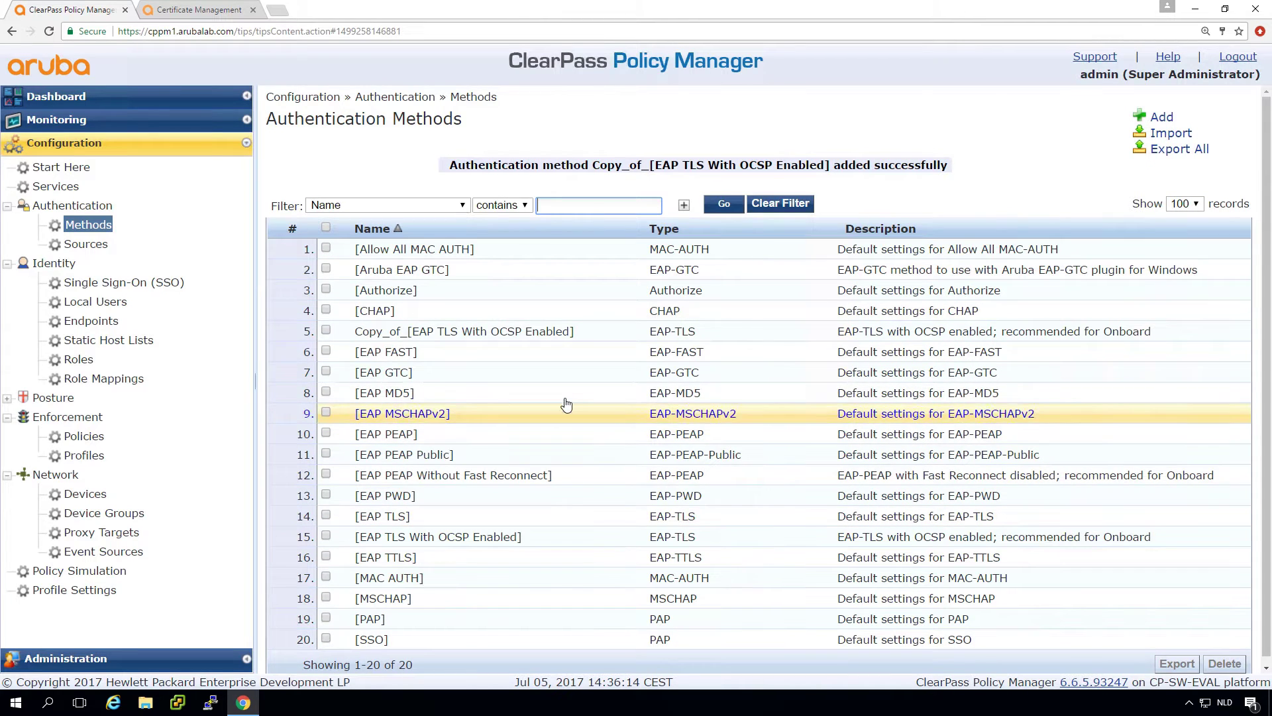
{"action": "left_click", "coordinate": [470, 331]}
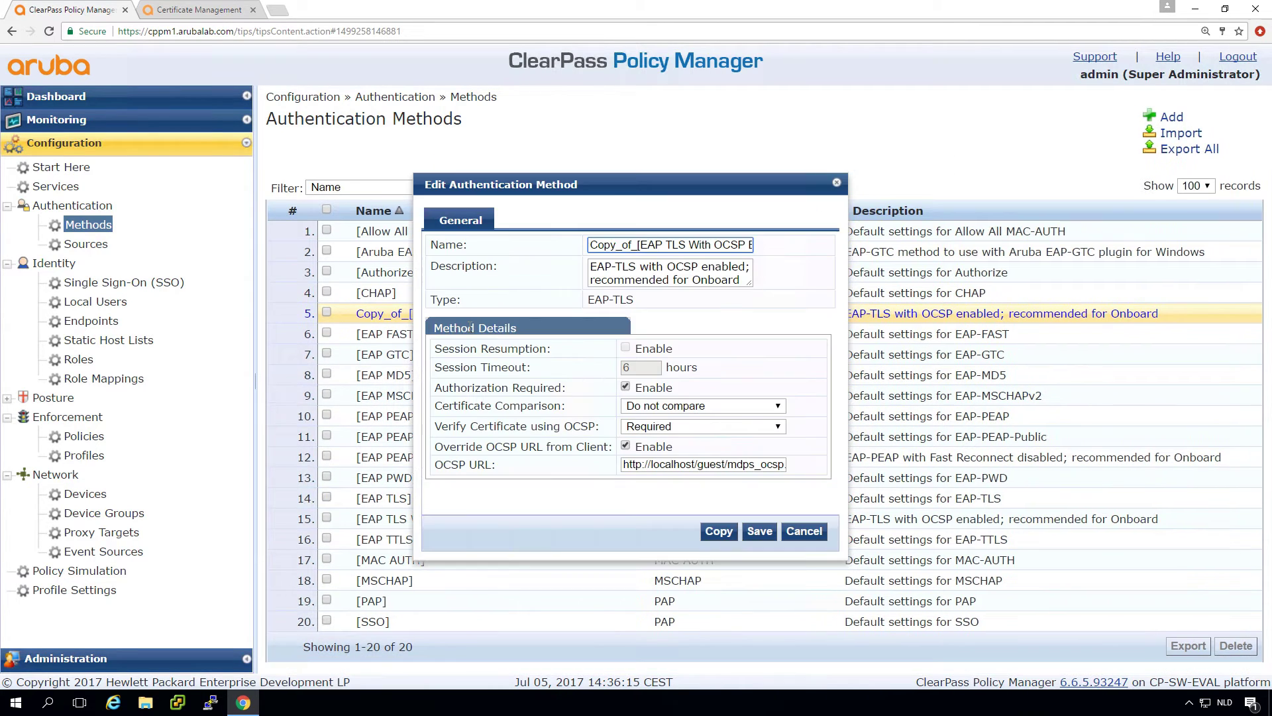
Rename the copied method to 'EAP TLS ArubaLab OCSP'
{"action": "left_click", "coordinate": [639, 246]}
{"action": "key", "text": "BackSpace"}
{"action": "key", "text": "BackSpace"}
{"action": "key", "text": "BackSpace"}
{"action": "key", "text": "BackSpace"}
{"action": "key", "text": "BackSpace"}
{"action": "key", "text": "BackSpace"}
{"action": "key", "text": "BackSpace"}
{"action": "key", "text": "BackSpace"}
{"action": "key", "text": "BackSpace"}
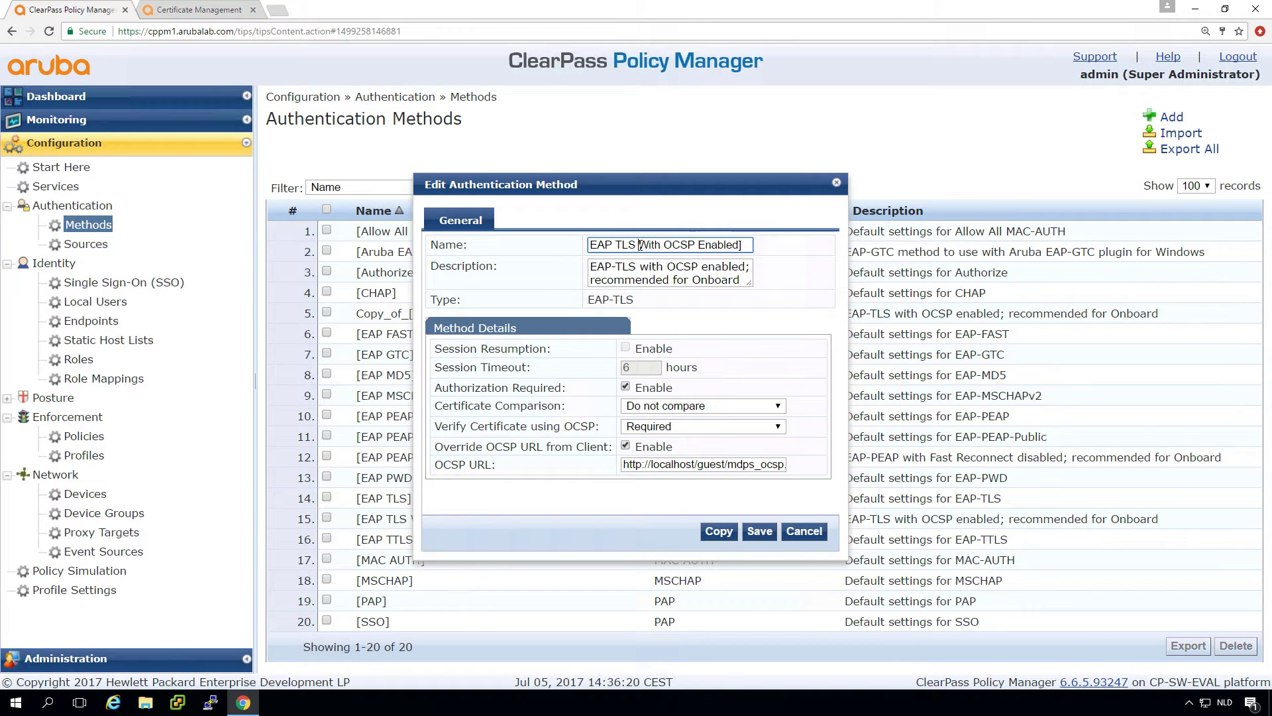
{"action": "left_click", "coordinate": [639, 245]}
{"action": "type", "text": "("}
{"action": "type", "text": "rubaLab"}
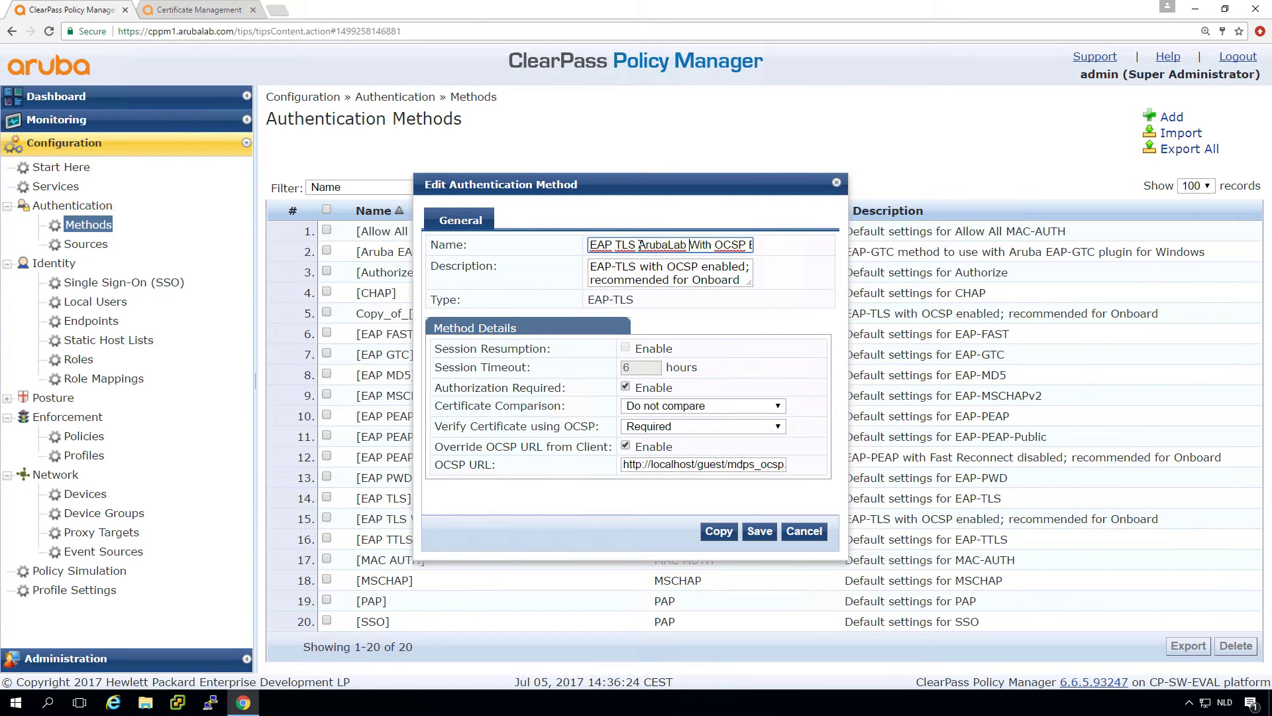
{"action": "key", "text": "shift+Right"}
{"action": "key", "text": "shift+Right"}
{"action": "key", "text": "shift+Right"}
{"action": "key", "text": "shift+Right"}
{"action": "key", "text": "shift+Right"}
{"action": "key", "text": "Delete"}
{"action": "key", "text": "Right"}
{"action": "key", "text": "Right"}
{"action": "key", "text": "Right"}
{"action": "key", "text": "Right"}
{"action": "key", "text": "Right"}
{"action": "key", "text": "Right"}
{"action": "key", "text": "Right"}
{"action": "key", "text": "Right"}
{"action": "key", "text": "shift+End"}
{"action": "key", "text": "Delete"}
Inspect the method's OCSP URL, then return to Onboard's Certificate Management page
{"action": "left_click", "coordinate": [655, 464]}
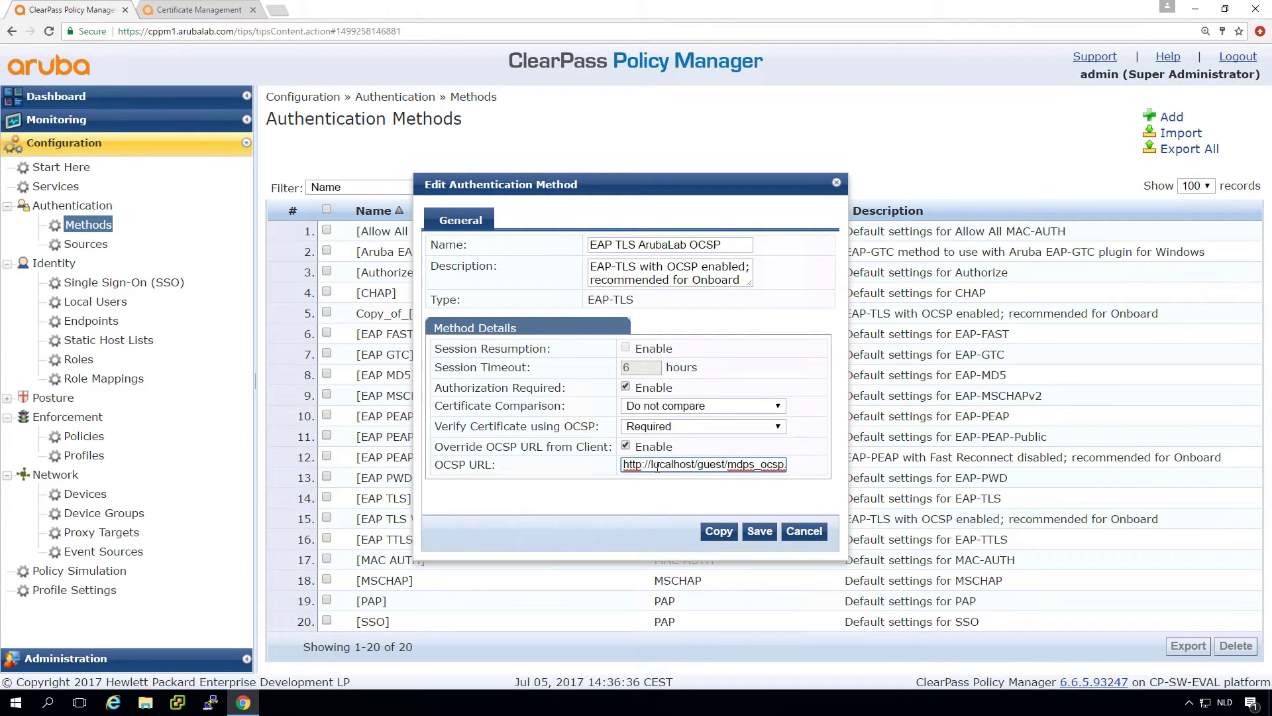
{"action": "left_click_drag", "start_coordinate": [656, 464], "coordinate": [838, 470]}
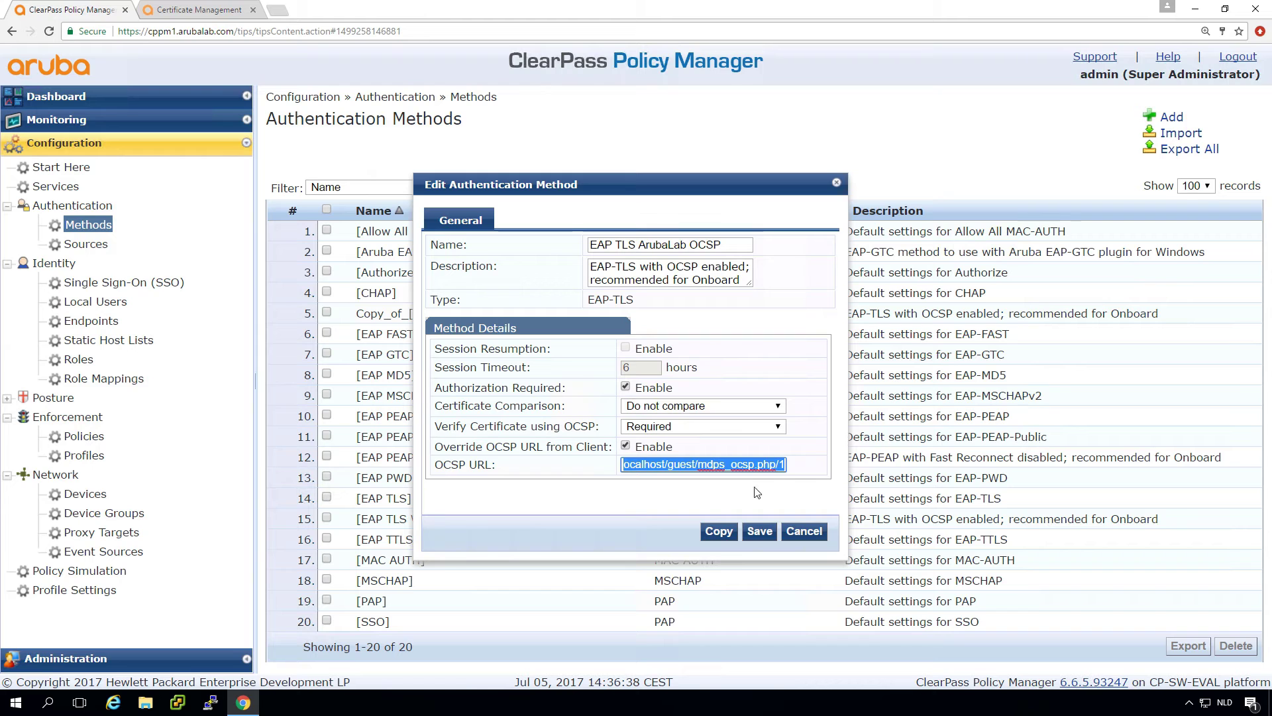
{"action": "left_click", "coordinate": [754, 465]}
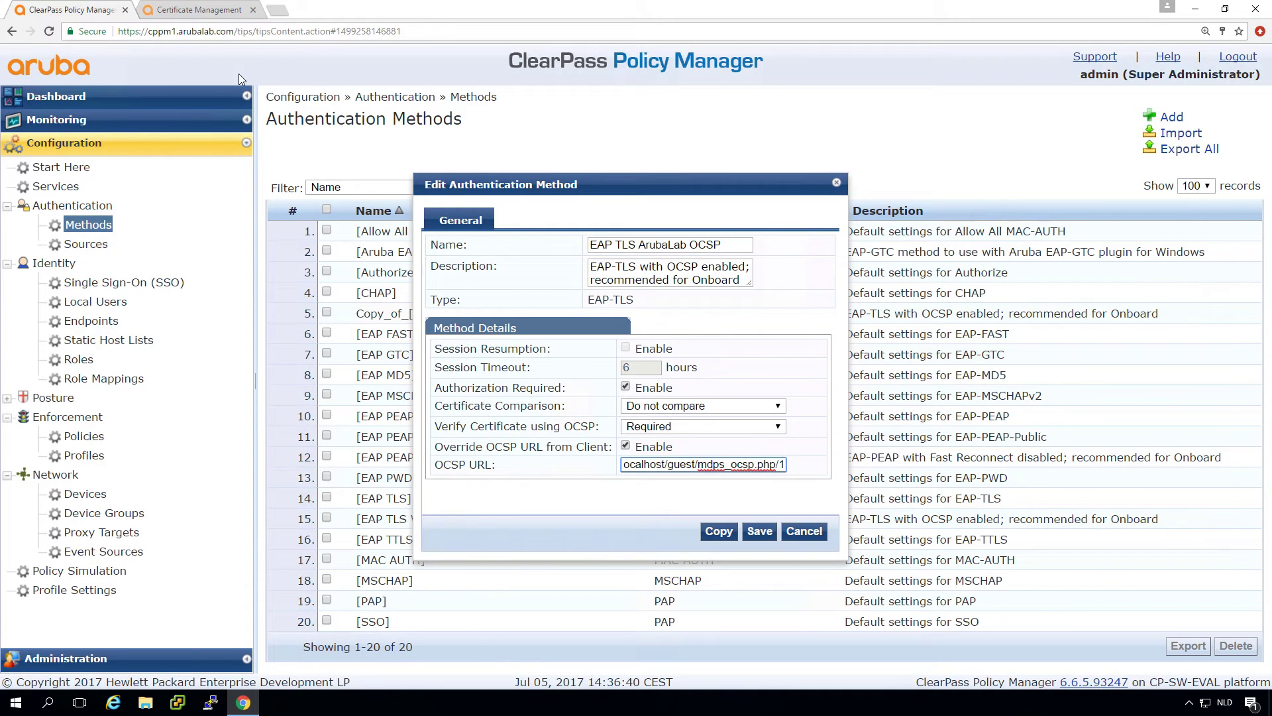
{"action": "left_click", "coordinate": [199, 11]}
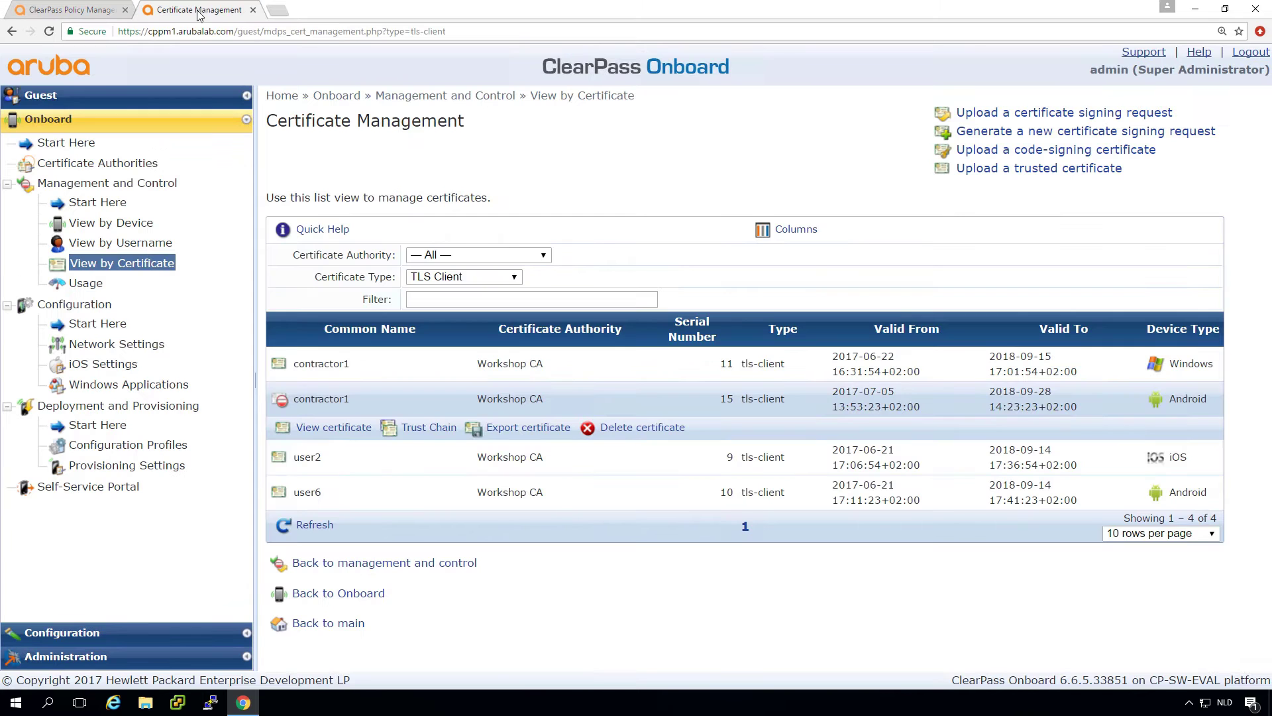
Check the CA OCSP URLs, change the method's OCSP URL ending from 1 to 2, and save
{"action": "left_click", "coordinate": [114, 165]}
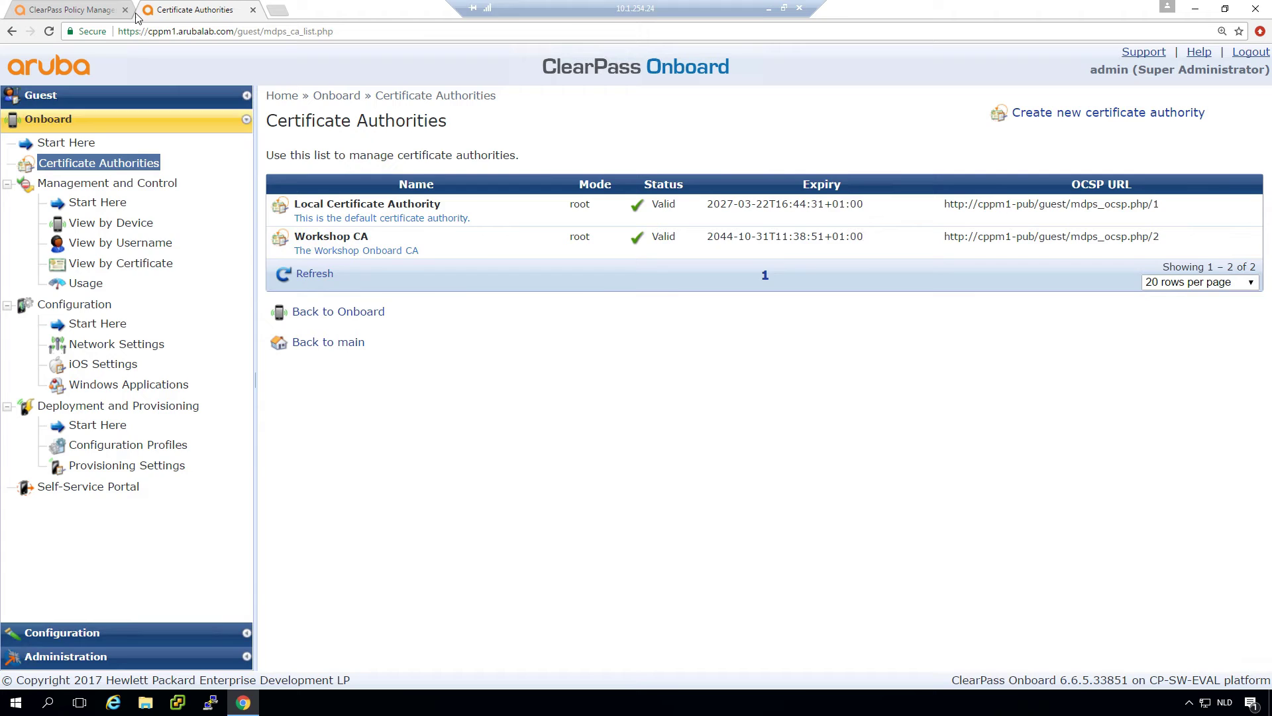
{"action": "left_click", "coordinate": [83, 9]}
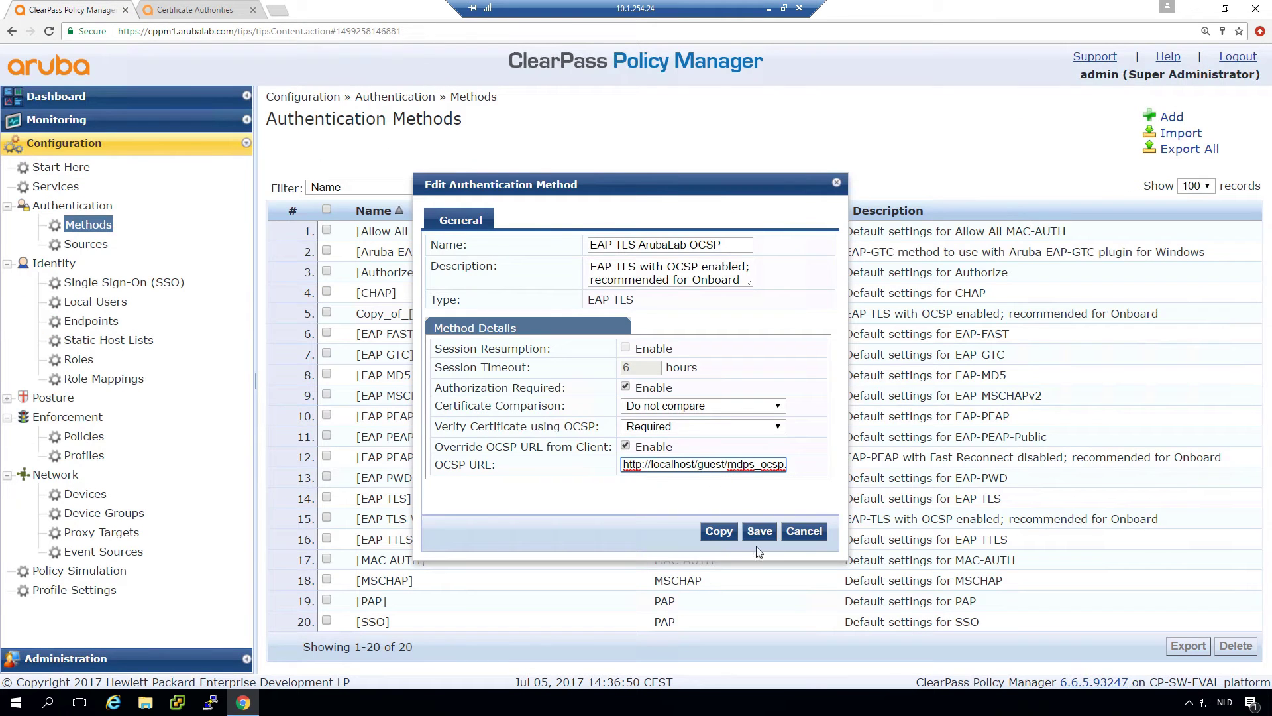
{"action": "triple_click", "coordinate": [774, 466]}
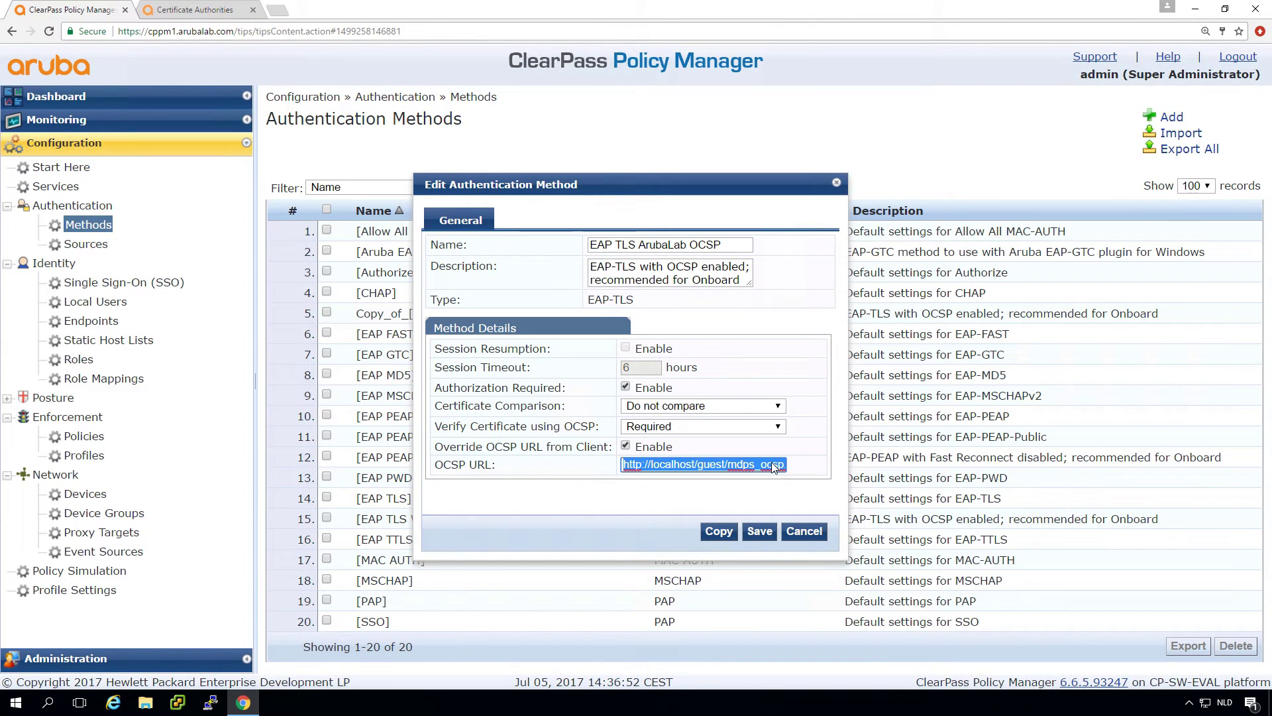
{"action": "key", "text": "End"}
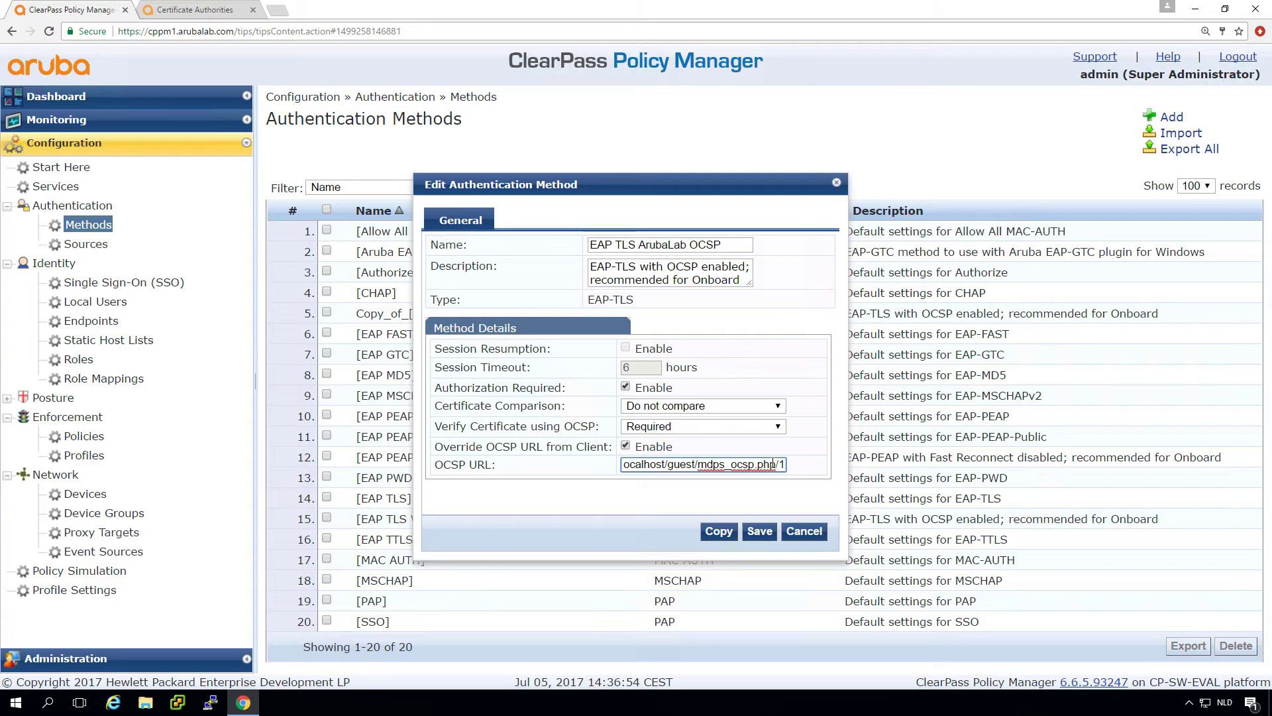
{"action": "key", "text": "BackSpace"}
{"action": "type", "text": "2"}
{"action": "left_click", "coordinate": [758, 532]}
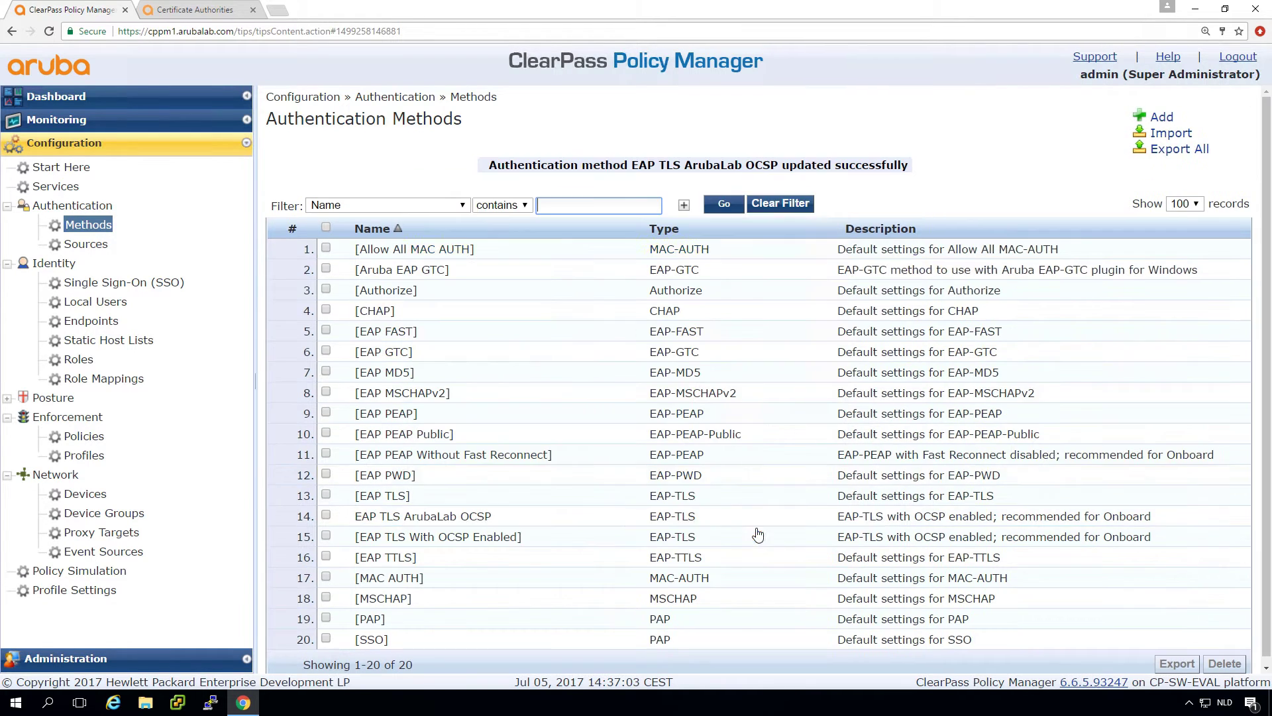
{"action": "left_click", "coordinate": [201, 14]}
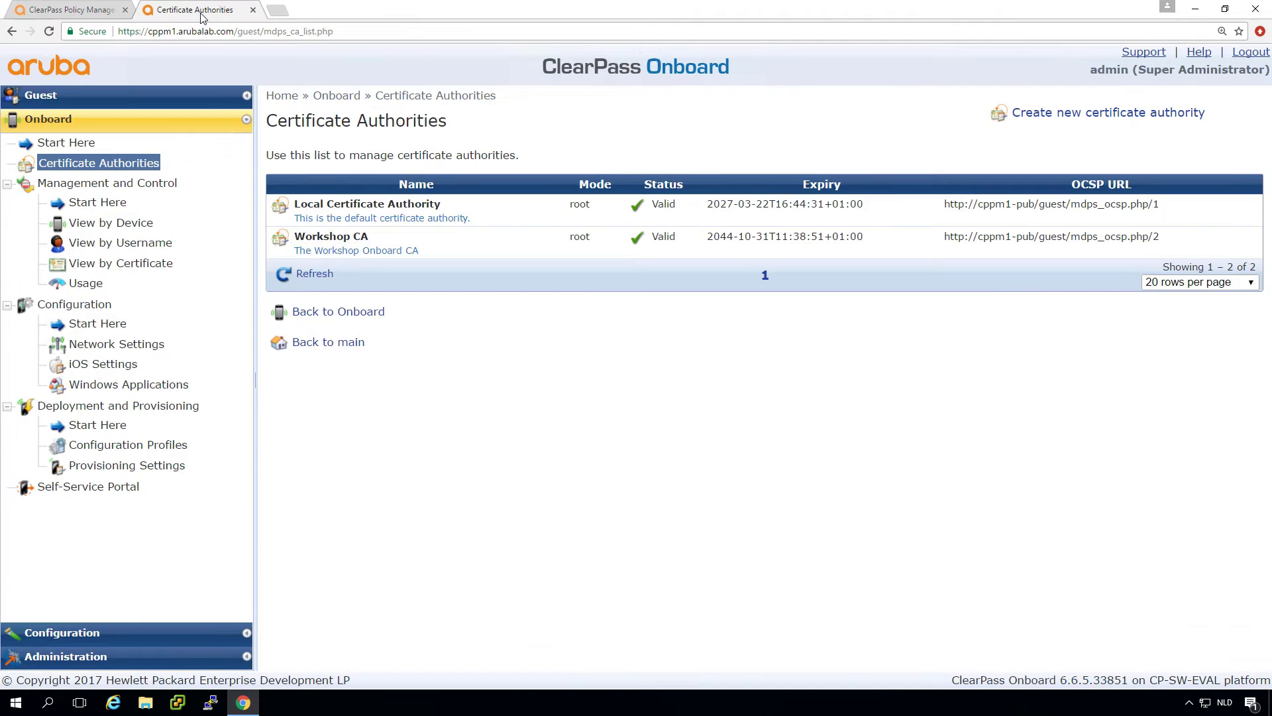
{"action": "left_click", "coordinate": [387, 247]}
{"action": "left_click", "coordinate": [399, 269]}
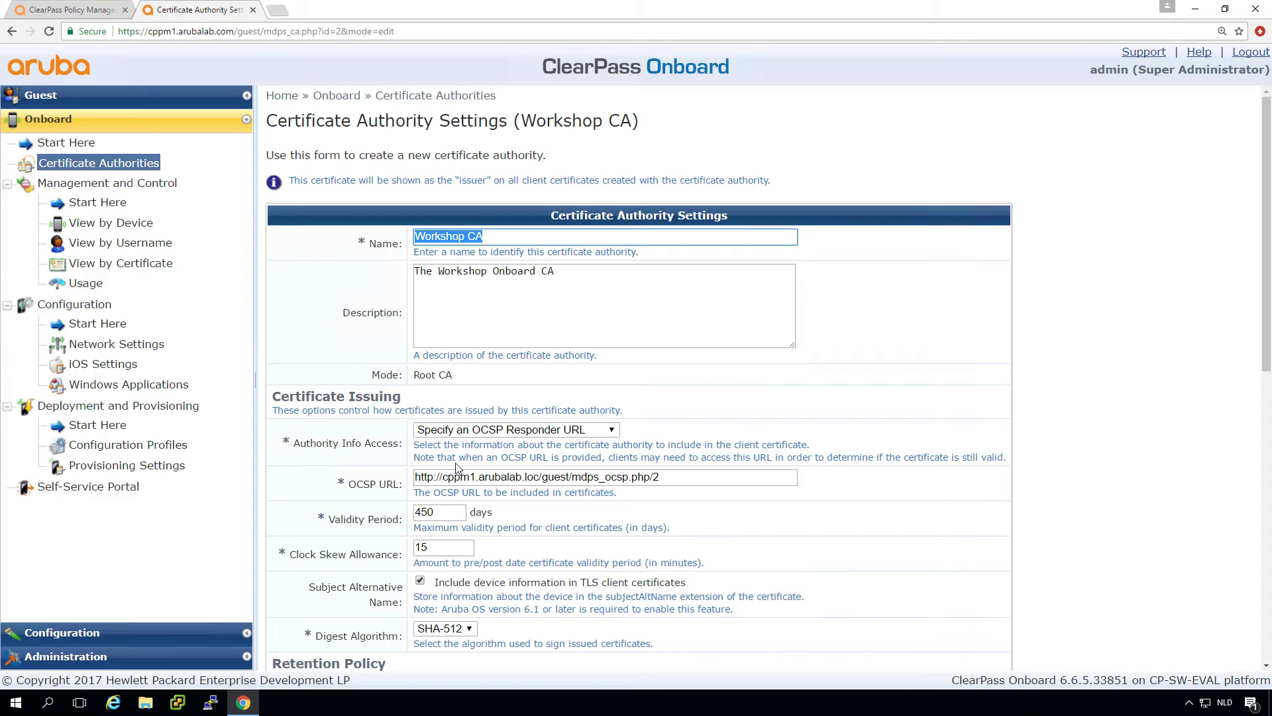
{"action": "left_click", "coordinate": [78, 634]}
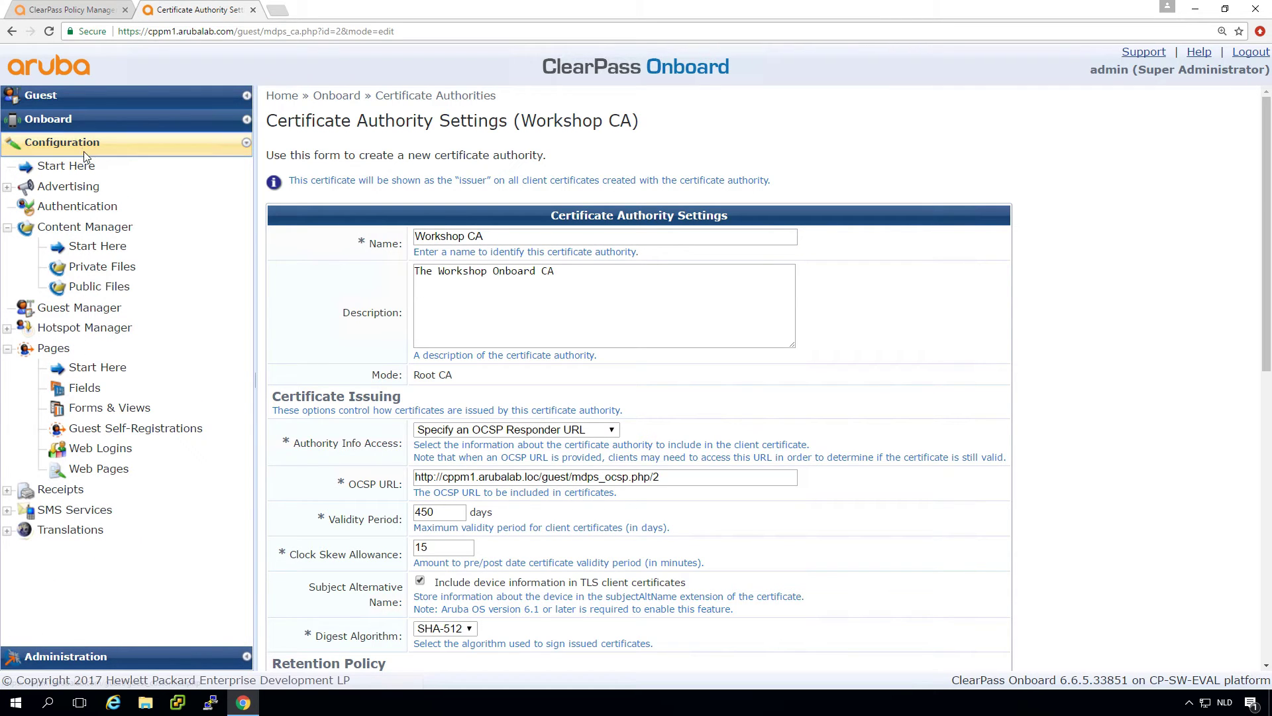
{"action": "left_click", "coordinate": [80, 13]}
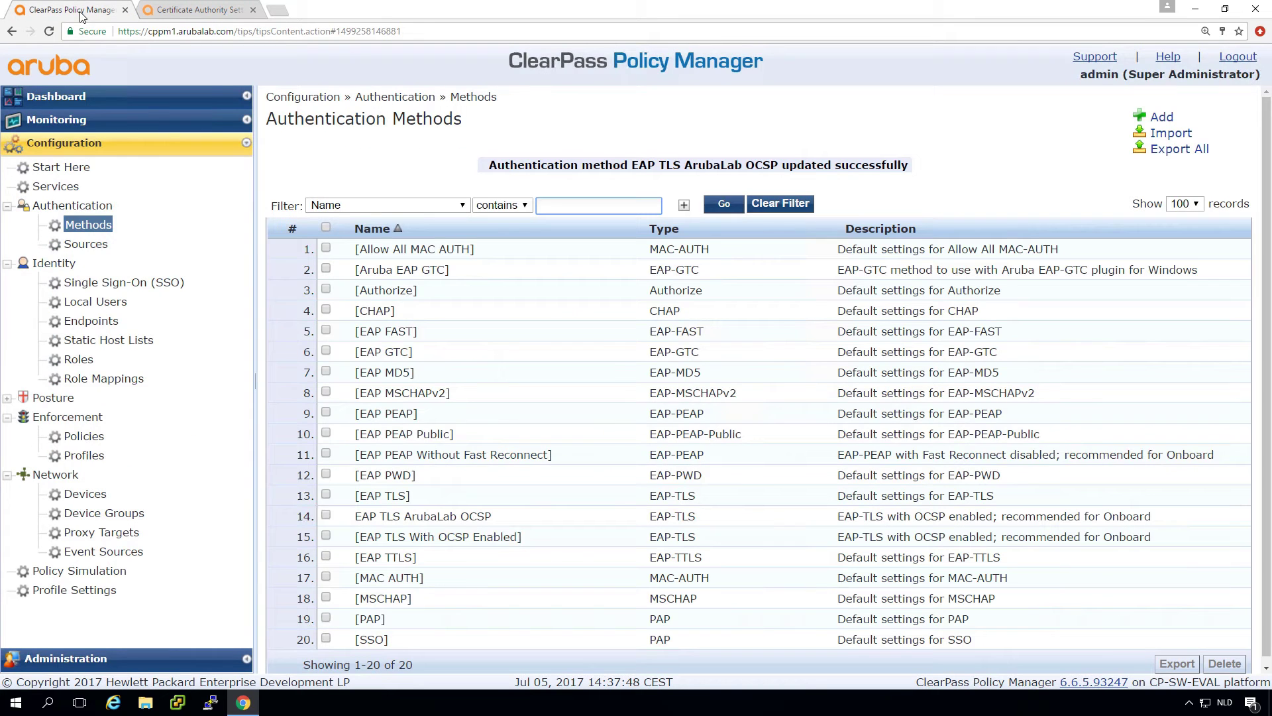
Open the ws_ArubaInstant_802.1X service from the Services list
{"action": "left_click", "coordinate": [56, 186]}
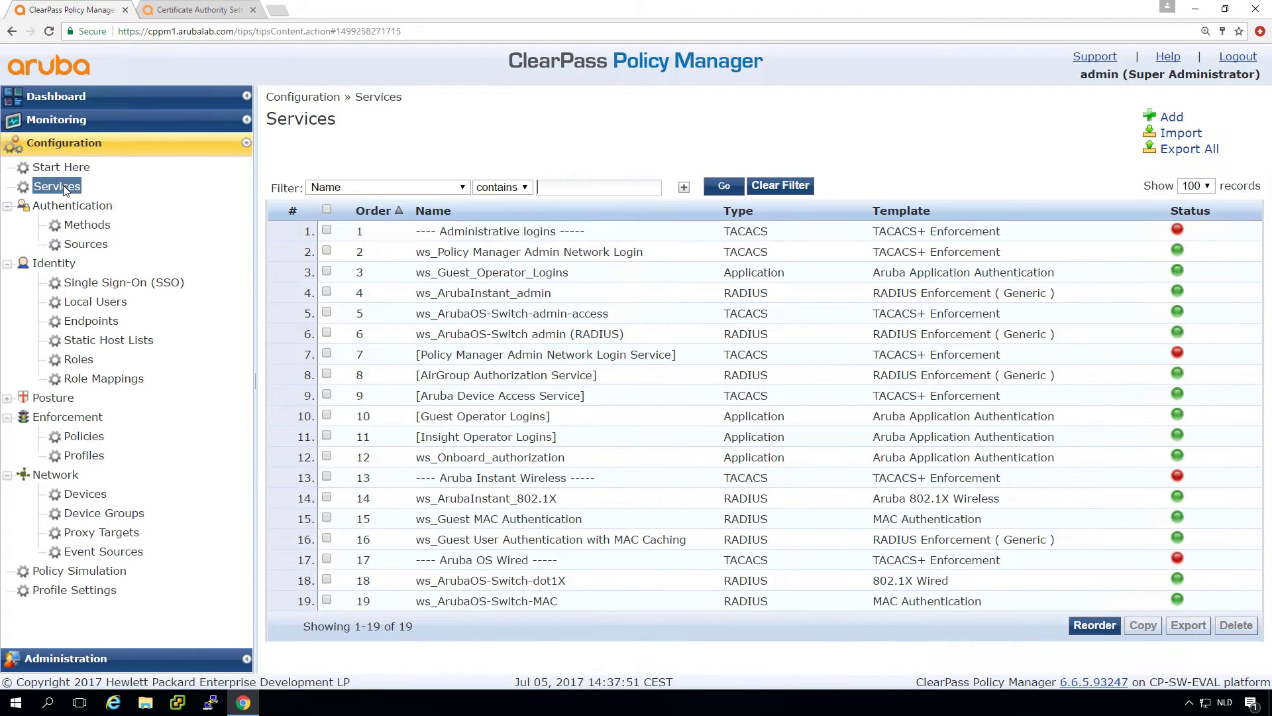
{"action": "left_click", "coordinate": [502, 498]}
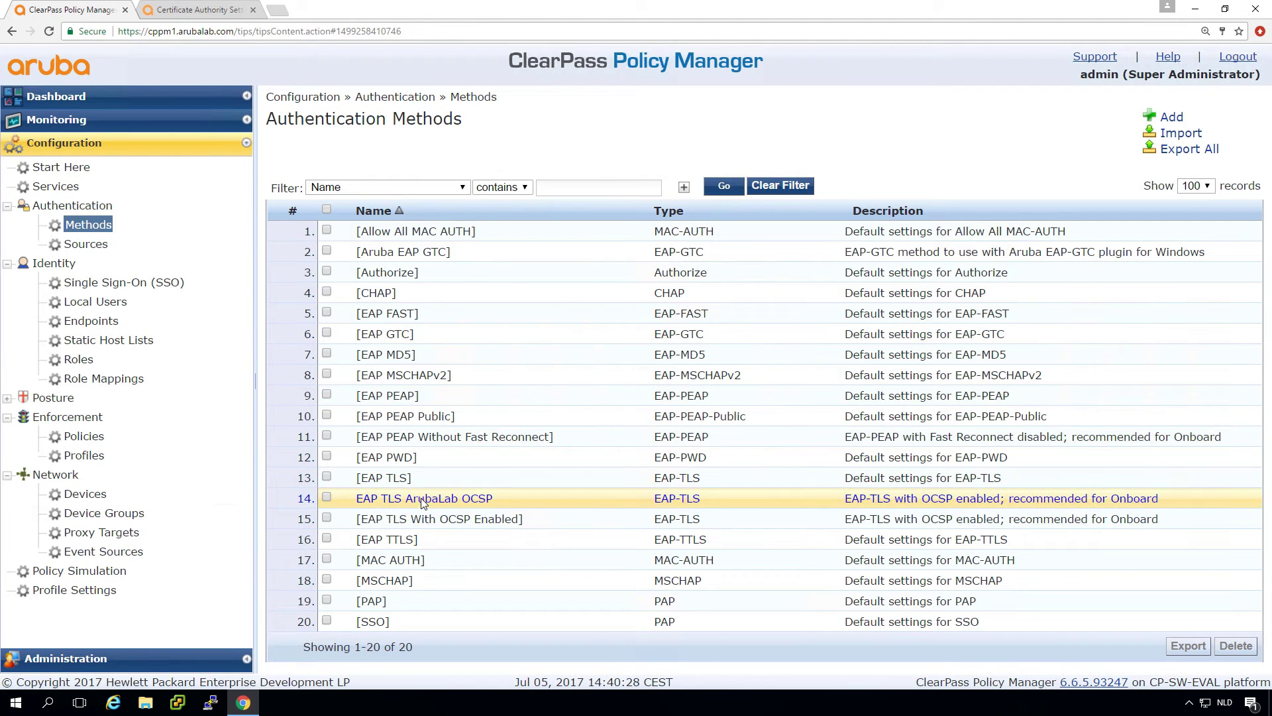
Set EAP TLS ArubaLab OCSP's OCSP verification to Optional, disable Override OCSP URL from Client, and save
{"action": "left_click", "coordinate": [421, 504]}
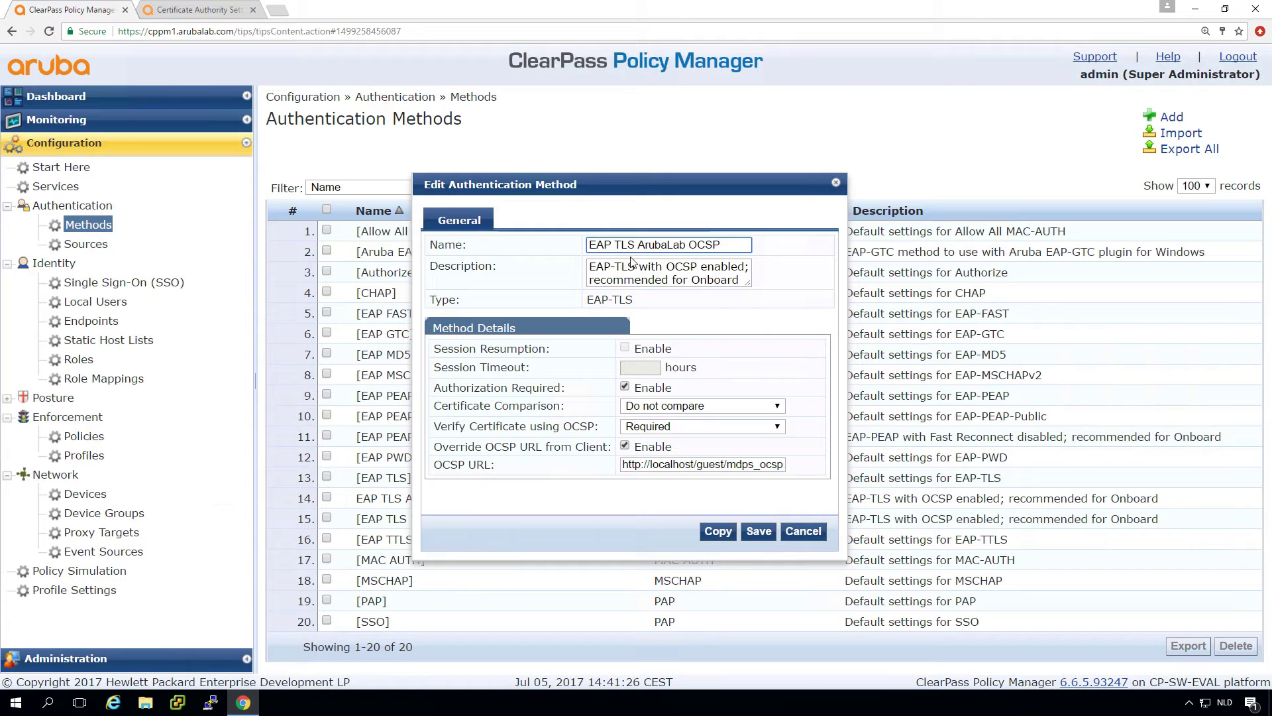
{"action": "left_click", "coordinate": [640, 430]}
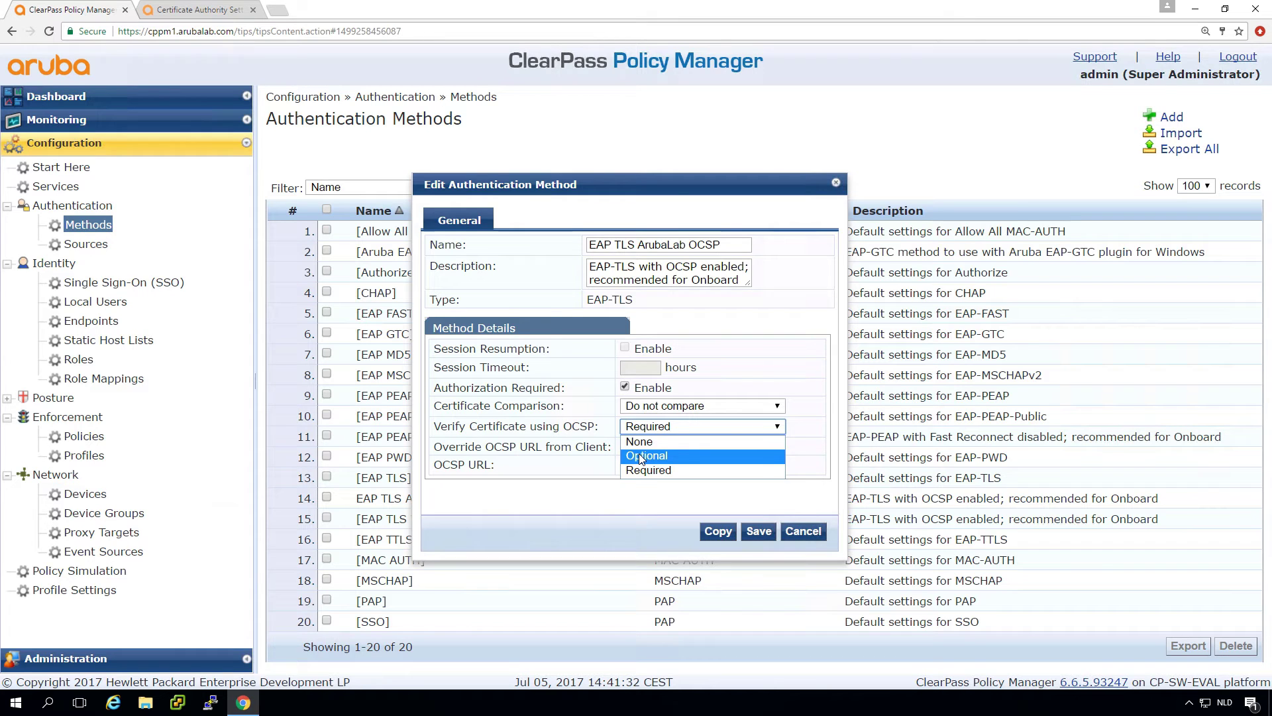
{"action": "left_click", "coordinate": [640, 456]}
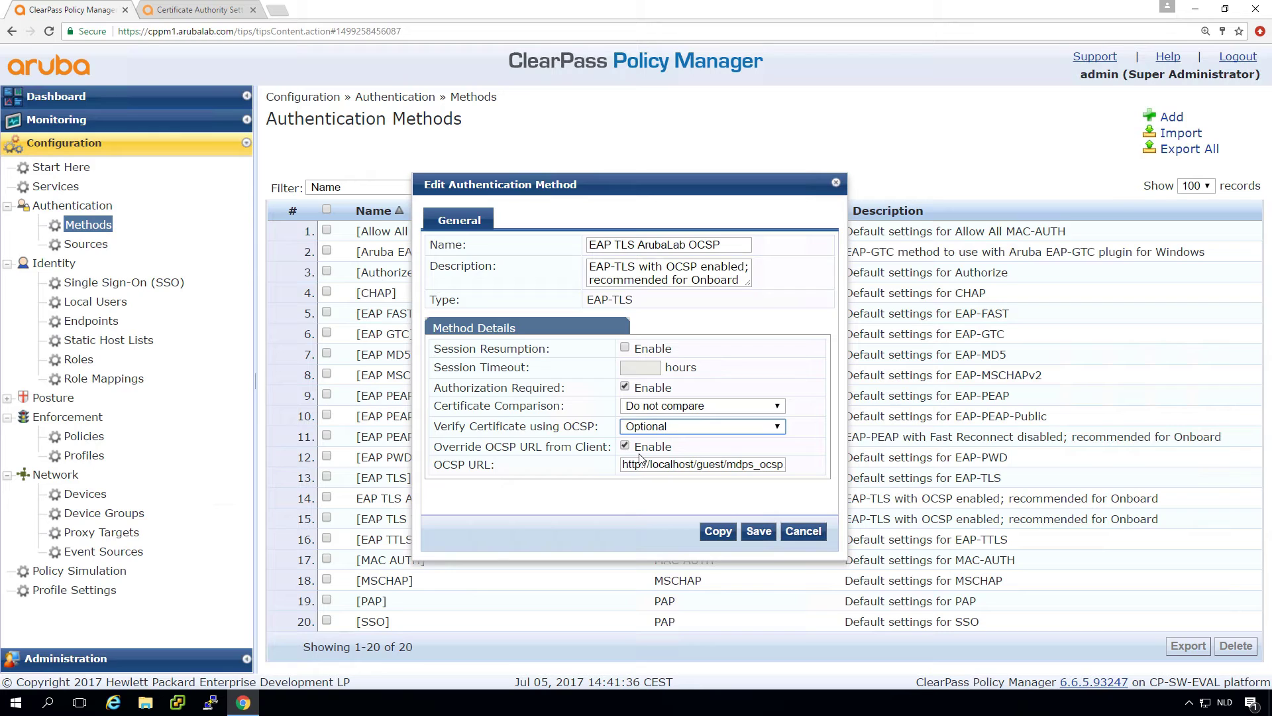
{"action": "left_click", "coordinate": [625, 447]}
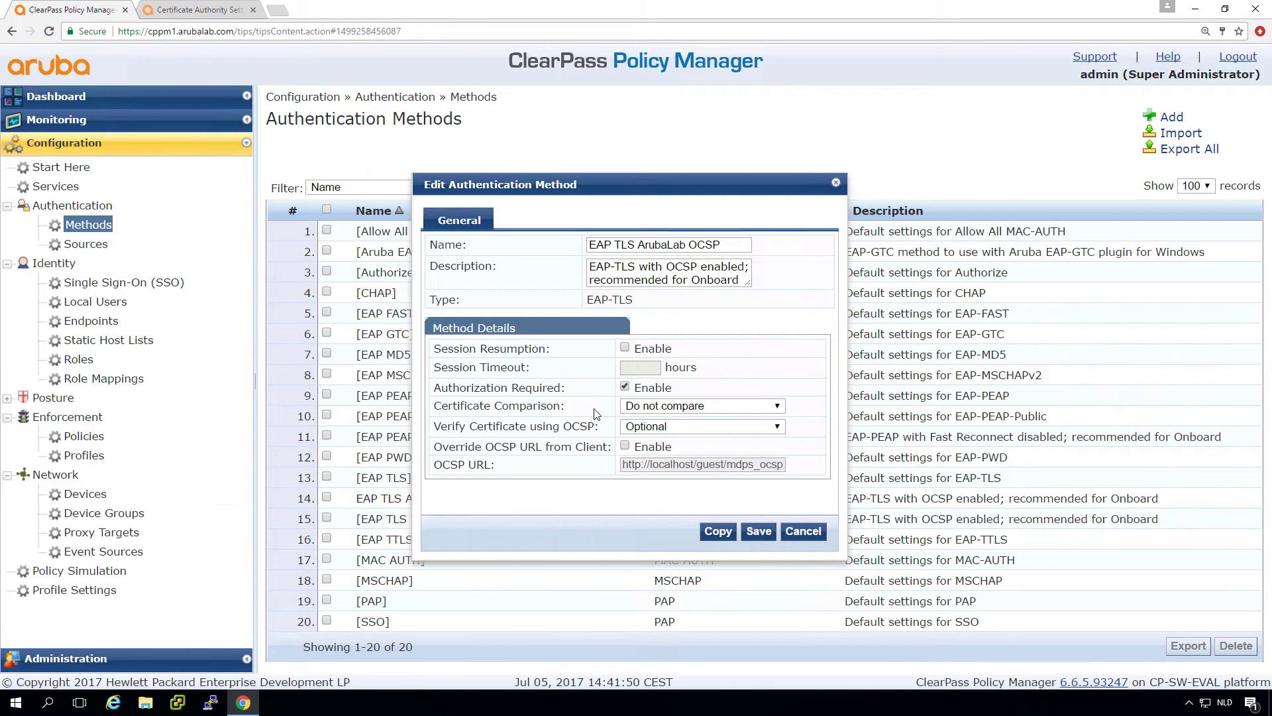
{"action": "left_click", "coordinate": [759, 532]}
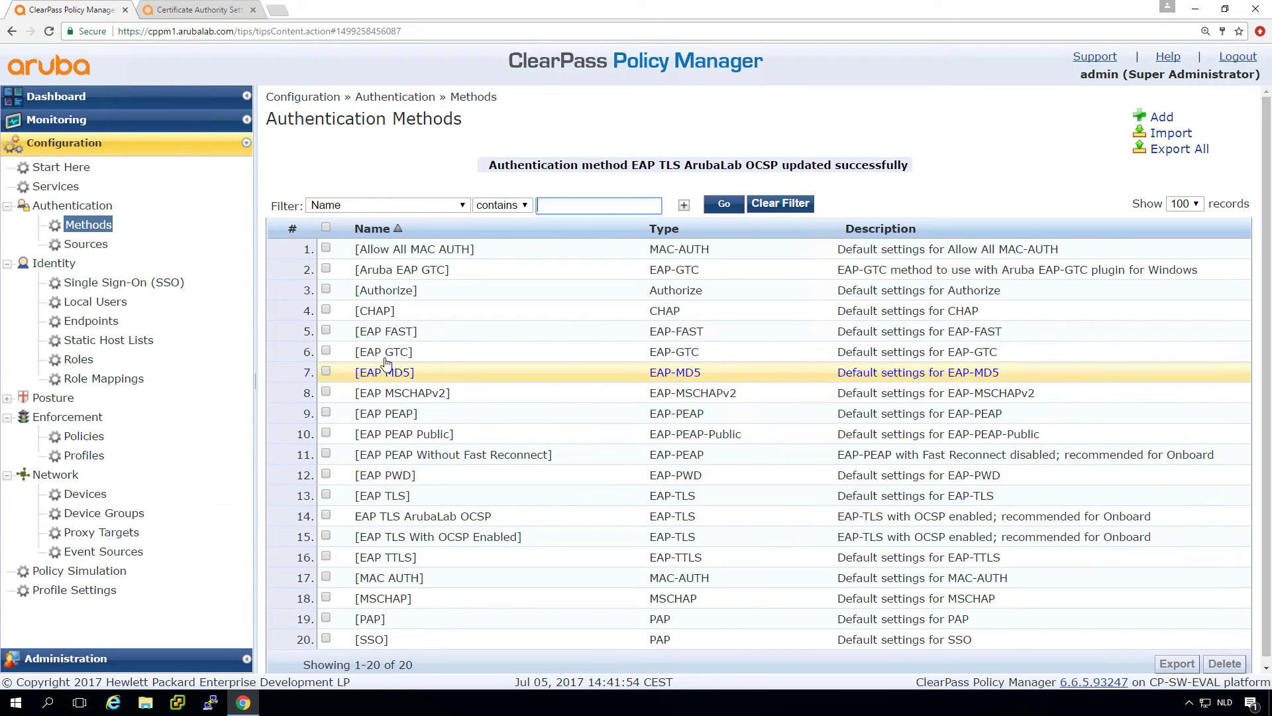
Replace [EAP TLS] with EAP TLS ArubaLab OCSP in ws_ArubaInstant_802.1X's authentication methods and save
{"action": "left_click", "coordinate": [61, 187]}
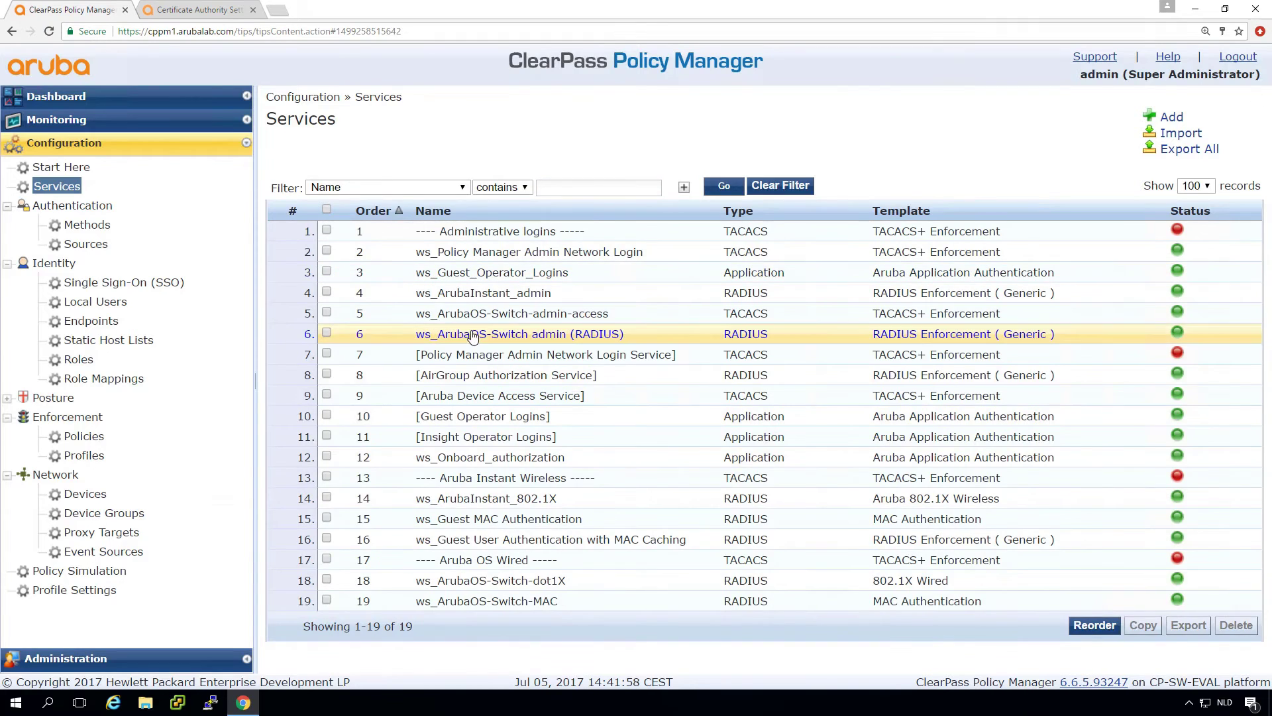
{"action": "left_click", "coordinate": [487, 498]}
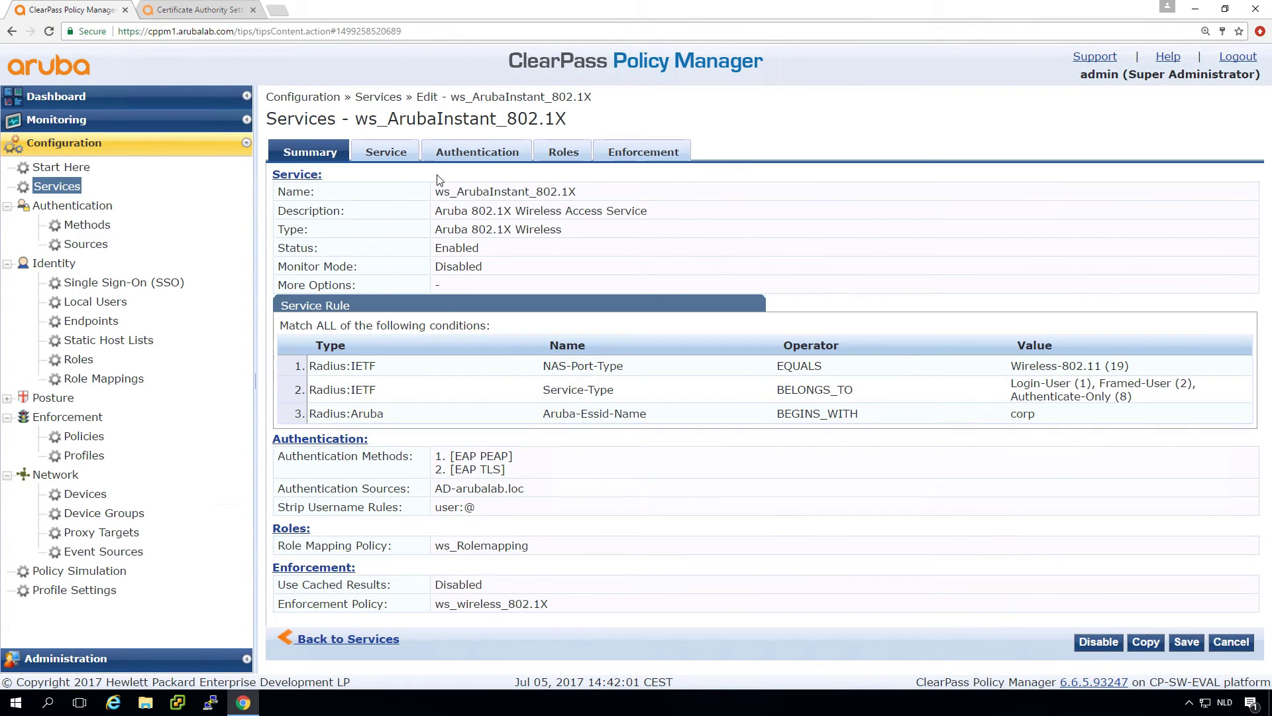
{"action": "left_click", "coordinate": [468, 150]}
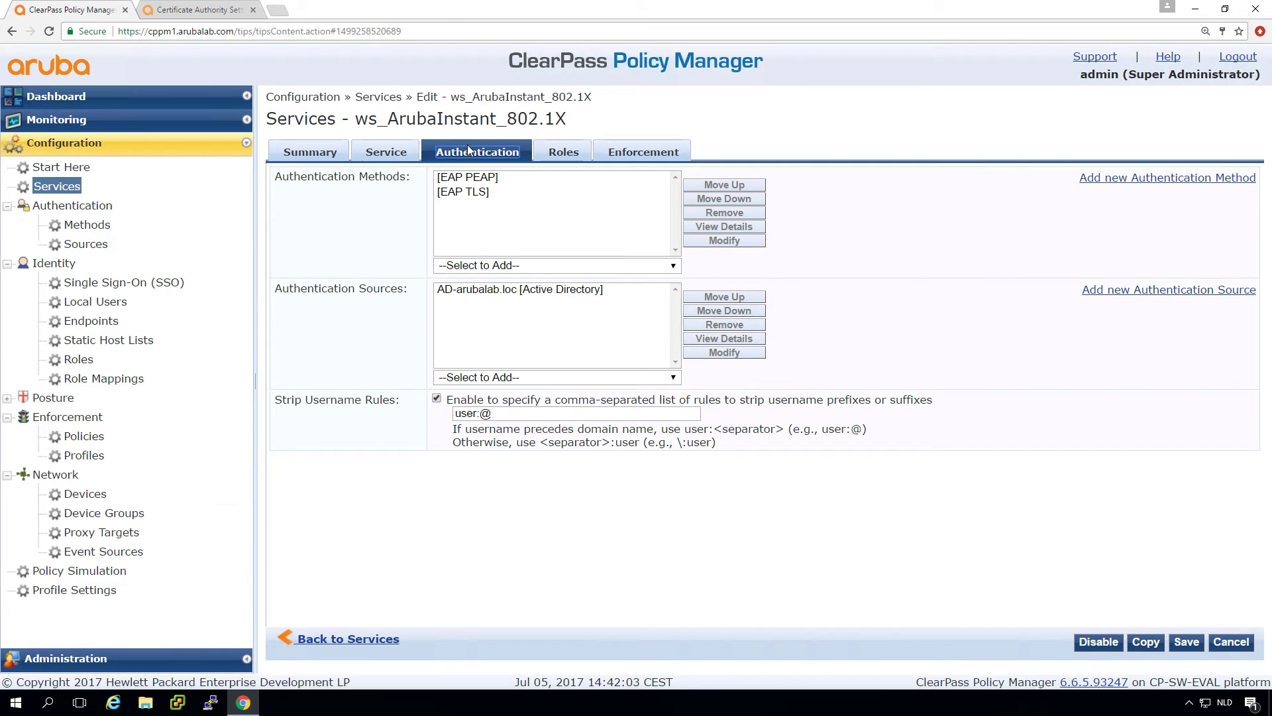
{"action": "left_click", "coordinate": [491, 193]}
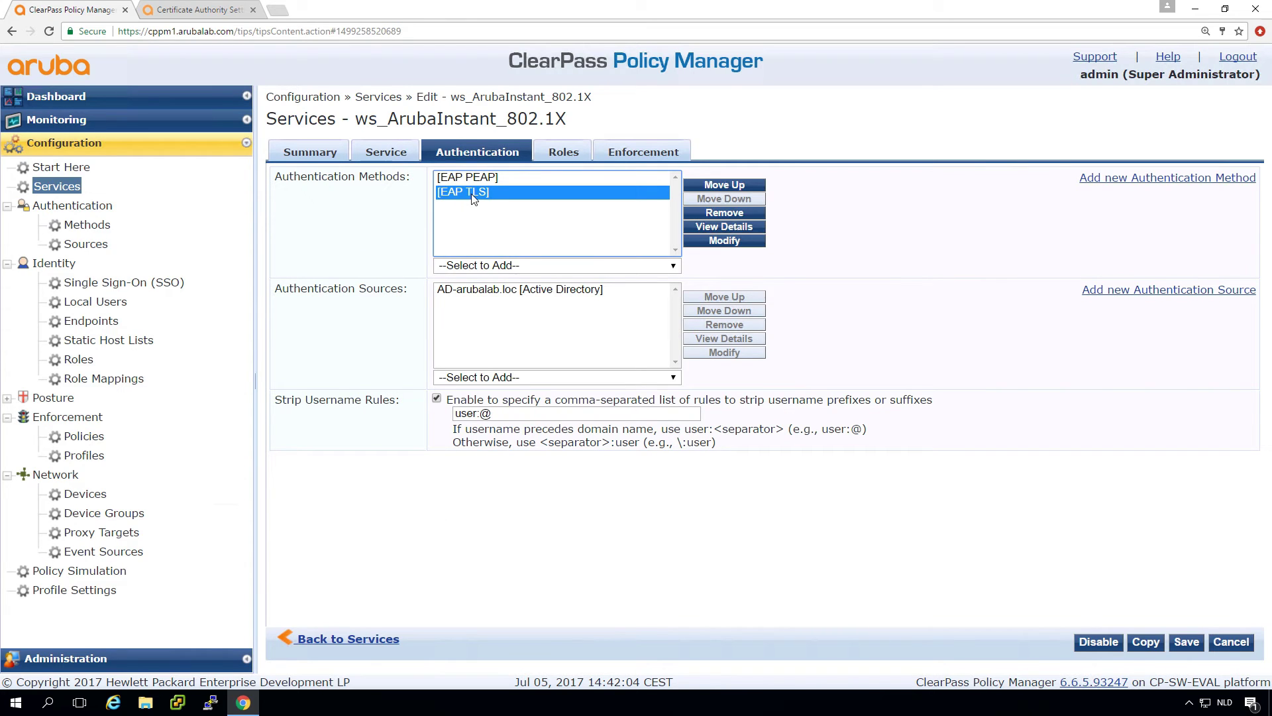
{"action": "left_click", "coordinate": [714, 213]}
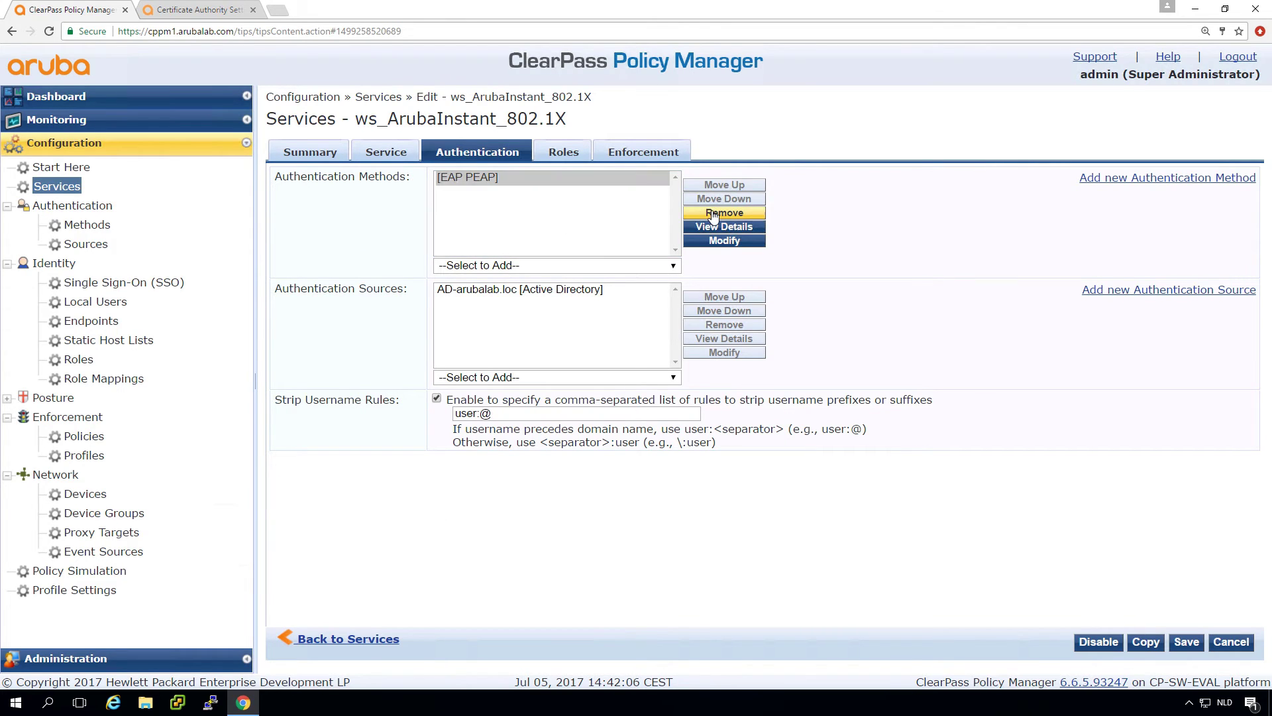
{"action": "left_click", "coordinate": [590, 265]}
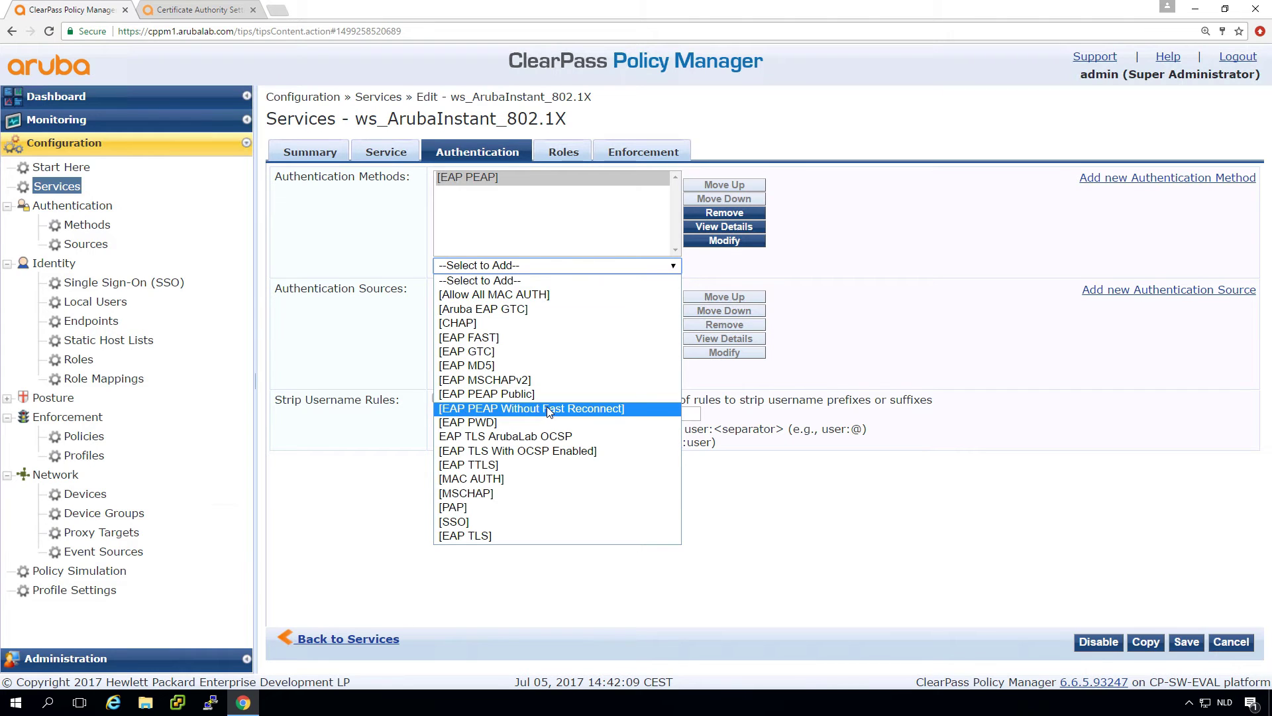
{"action": "left_click", "coordinate": [539, 437]}
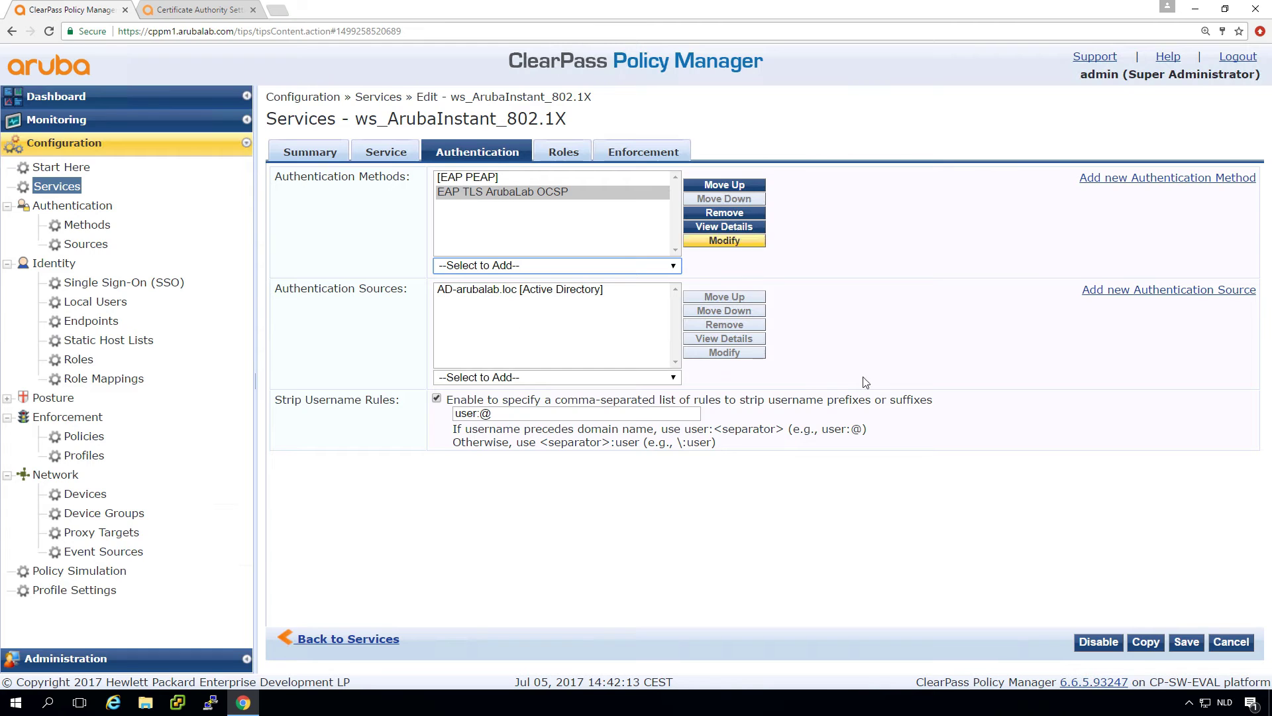
{"action": "left_click", "coordinate": [1188, 642]}
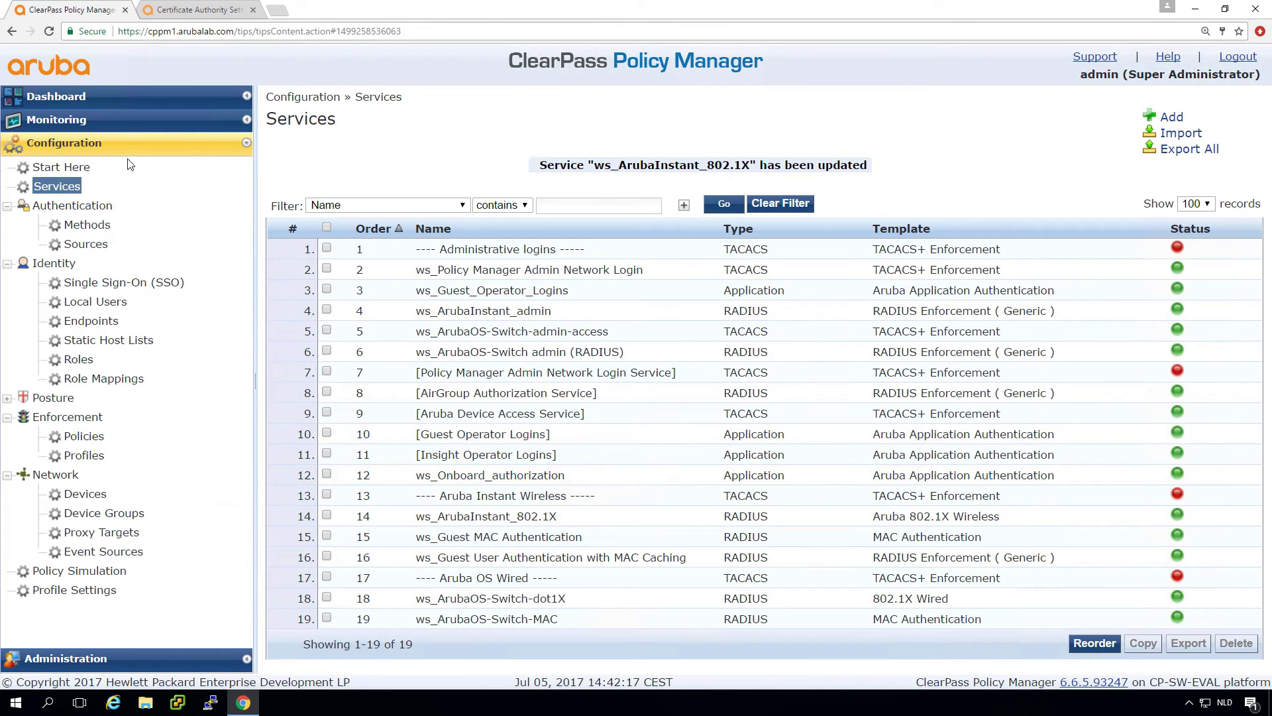
In Access Tracker, check the latest contractor1 REJECT record's alerts citing the revoked certificate
{"action": "left_click", "coordinate": [59, 119]}
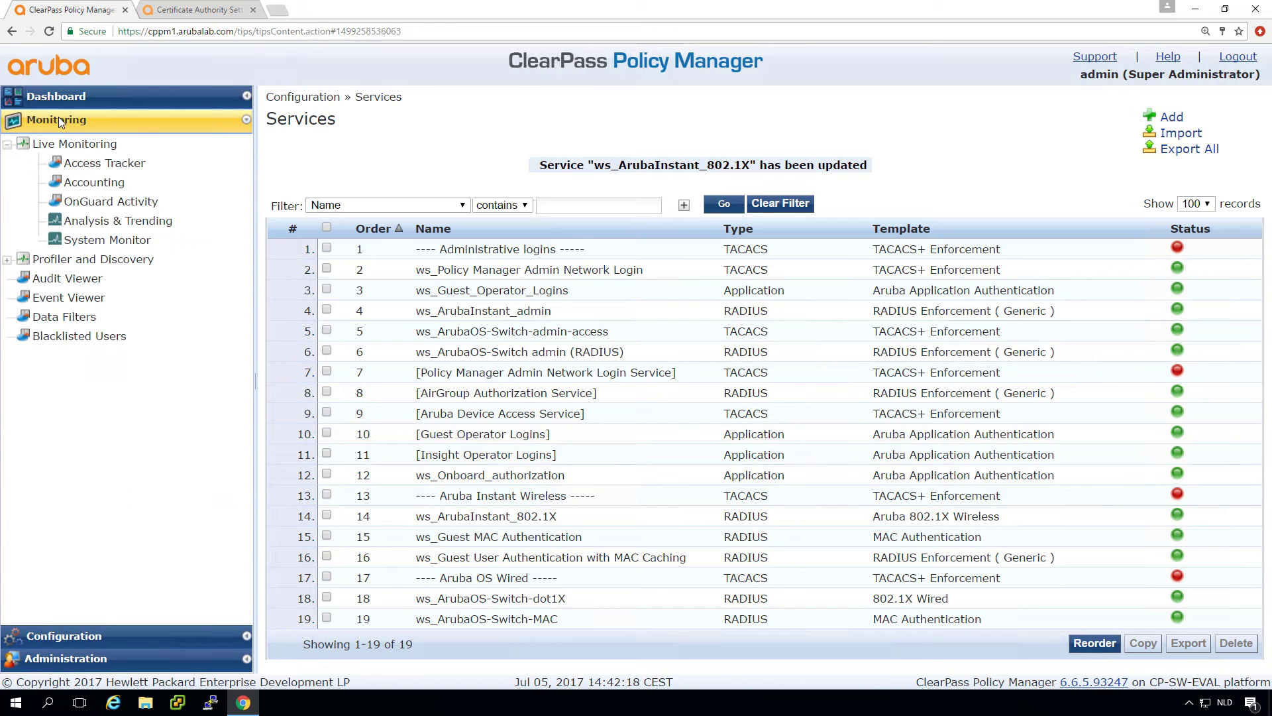
{"action": "left_click", "coordinate": [92, 165]}
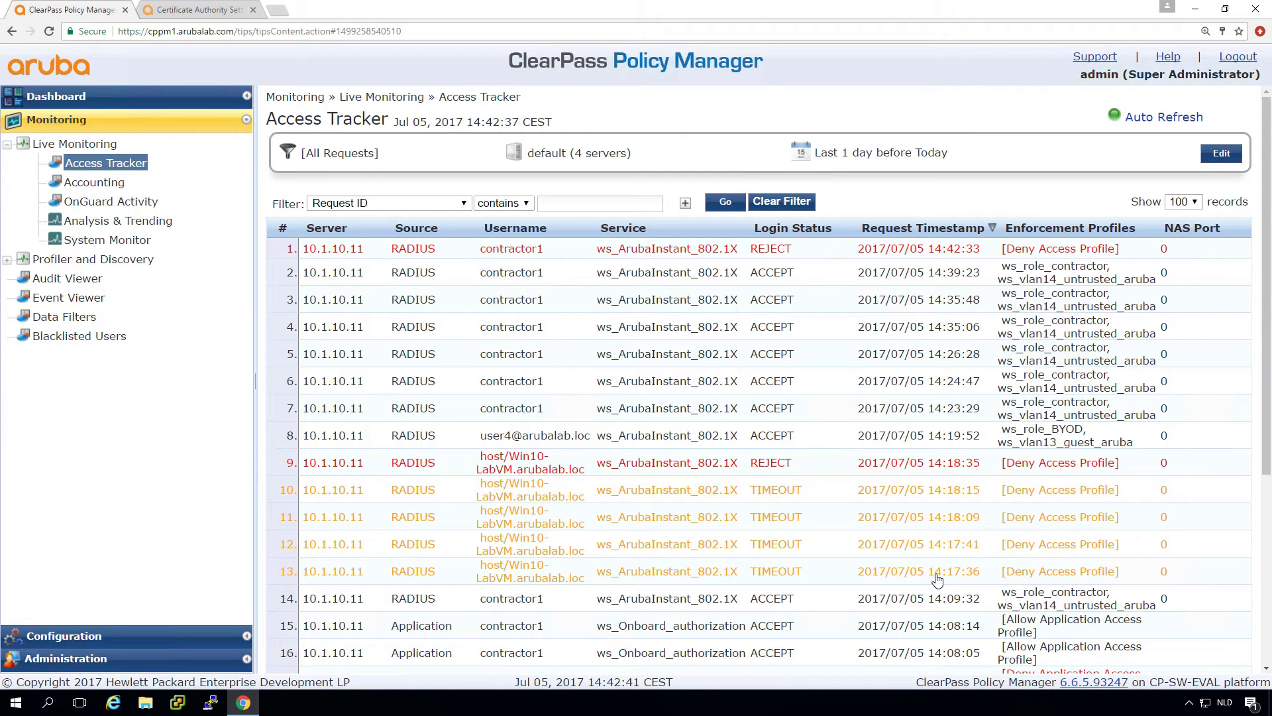
{"action": "left_click", "coordinate": [675, 257]}
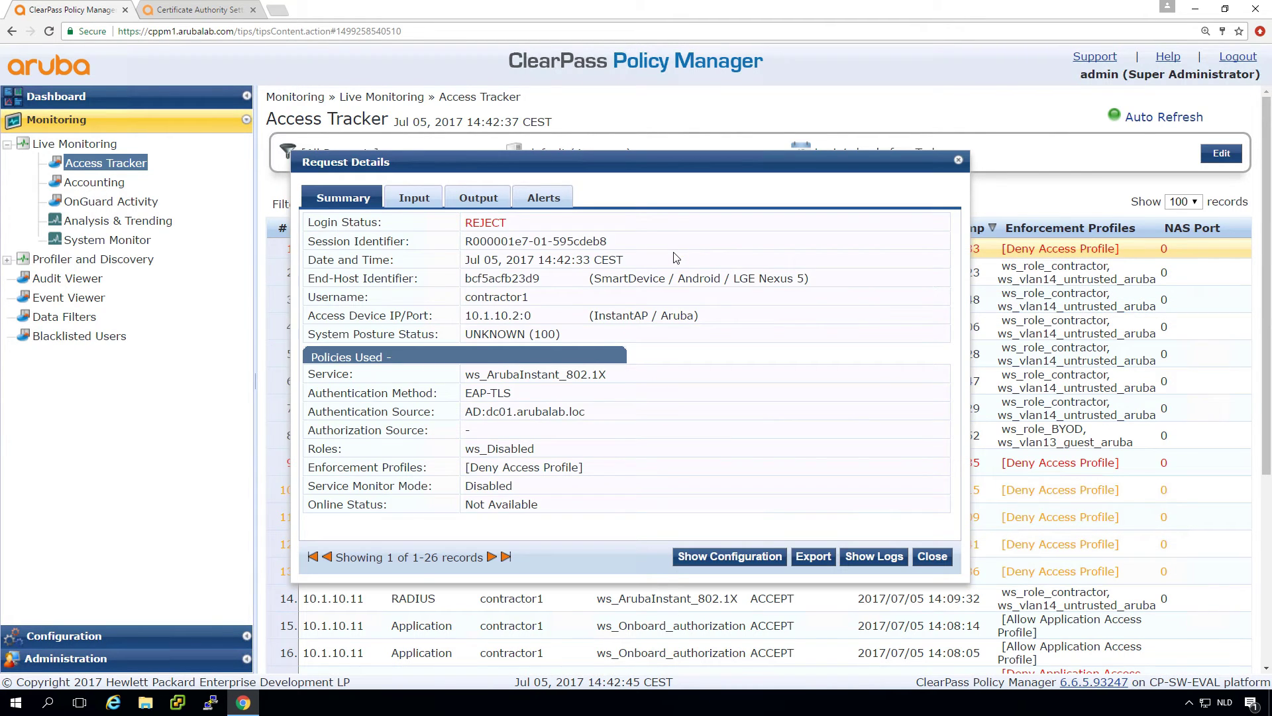
{"action": "left_click", "coordinate": [544, 198]}
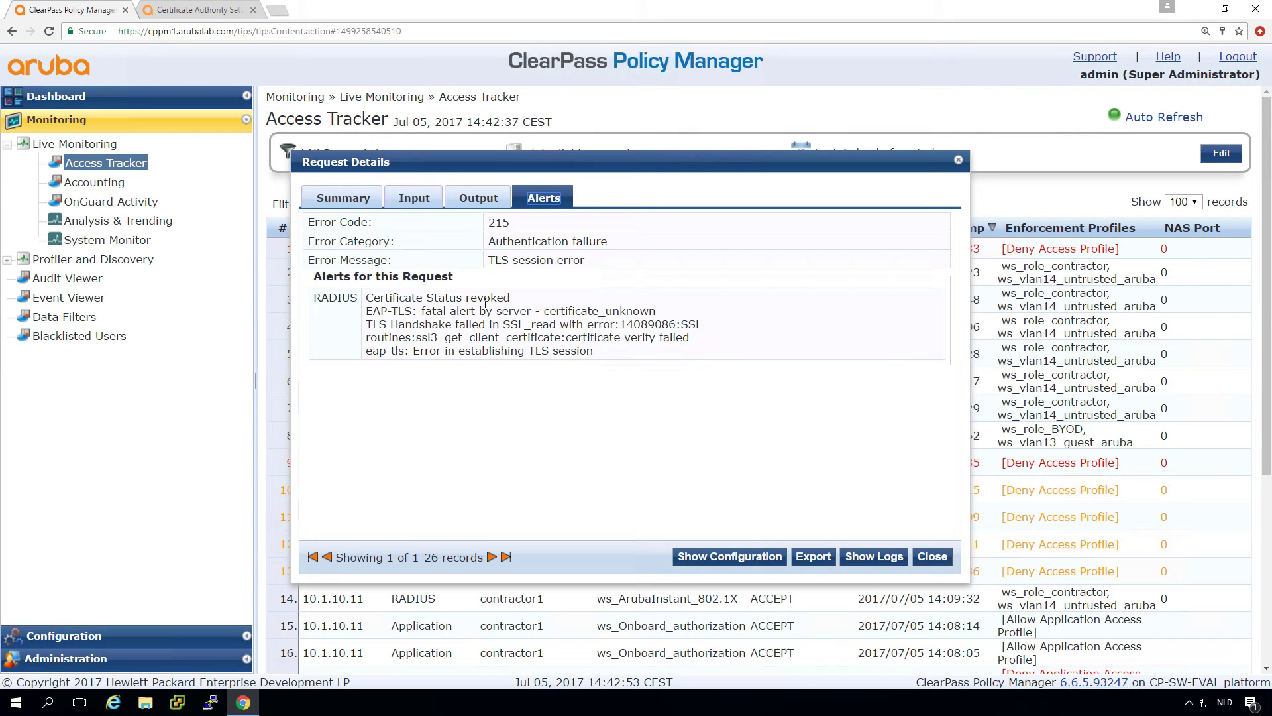
{"action": "left_click", "coordinate": [933, 556]}
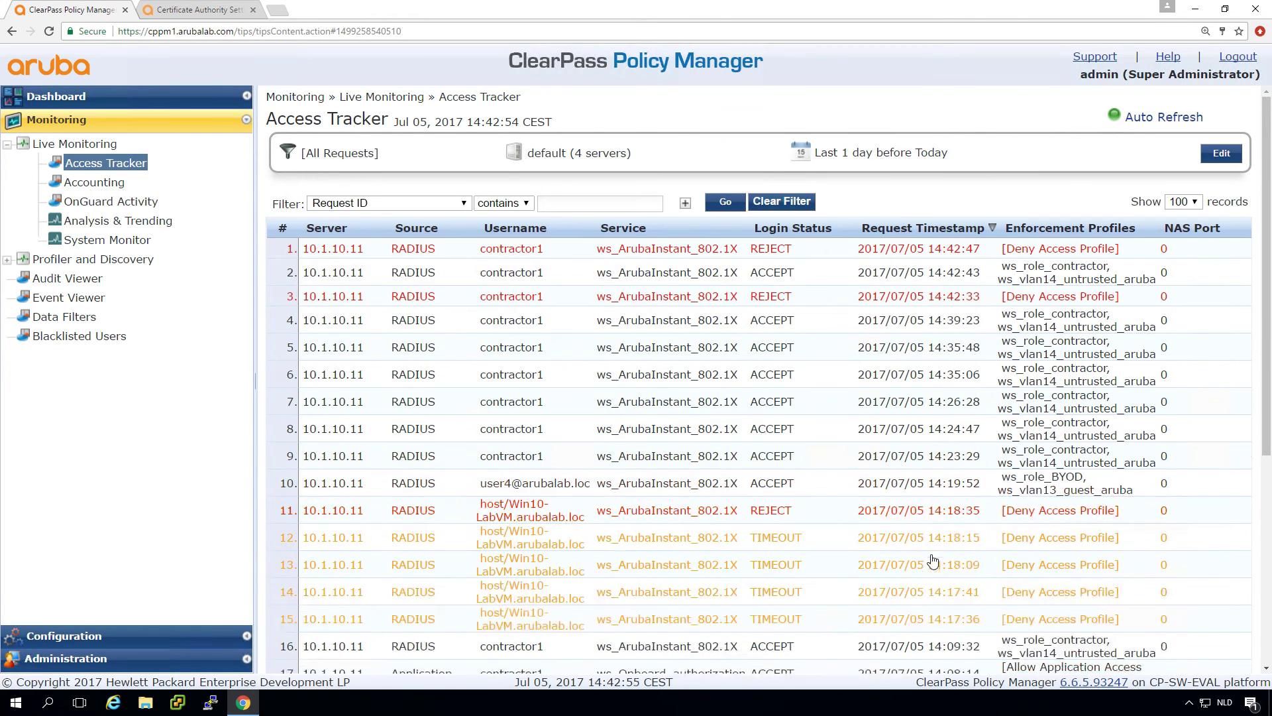
Send Aruba Terminate Session for the 14:26:28 accepted session, then review the newest accepted request
{"action": "left_click", "coordinate": [523, 405]}
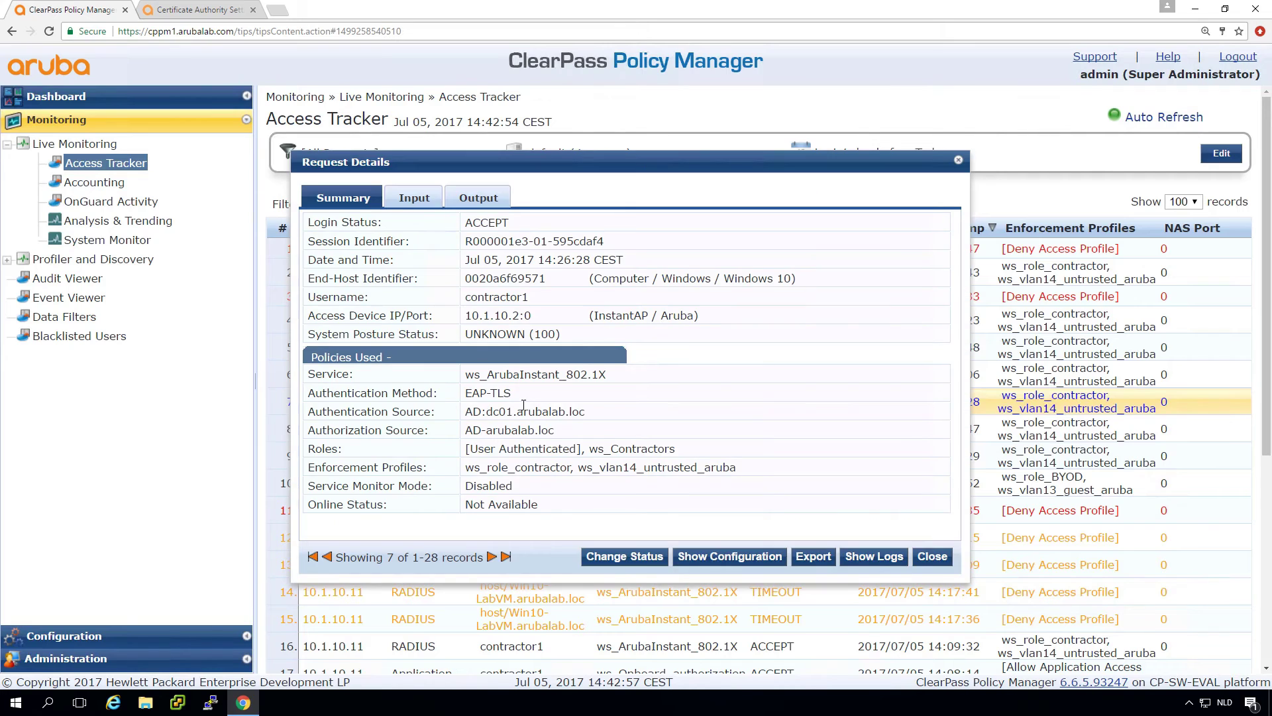
{"action": "left_click", "coordinate": [620, 556]}
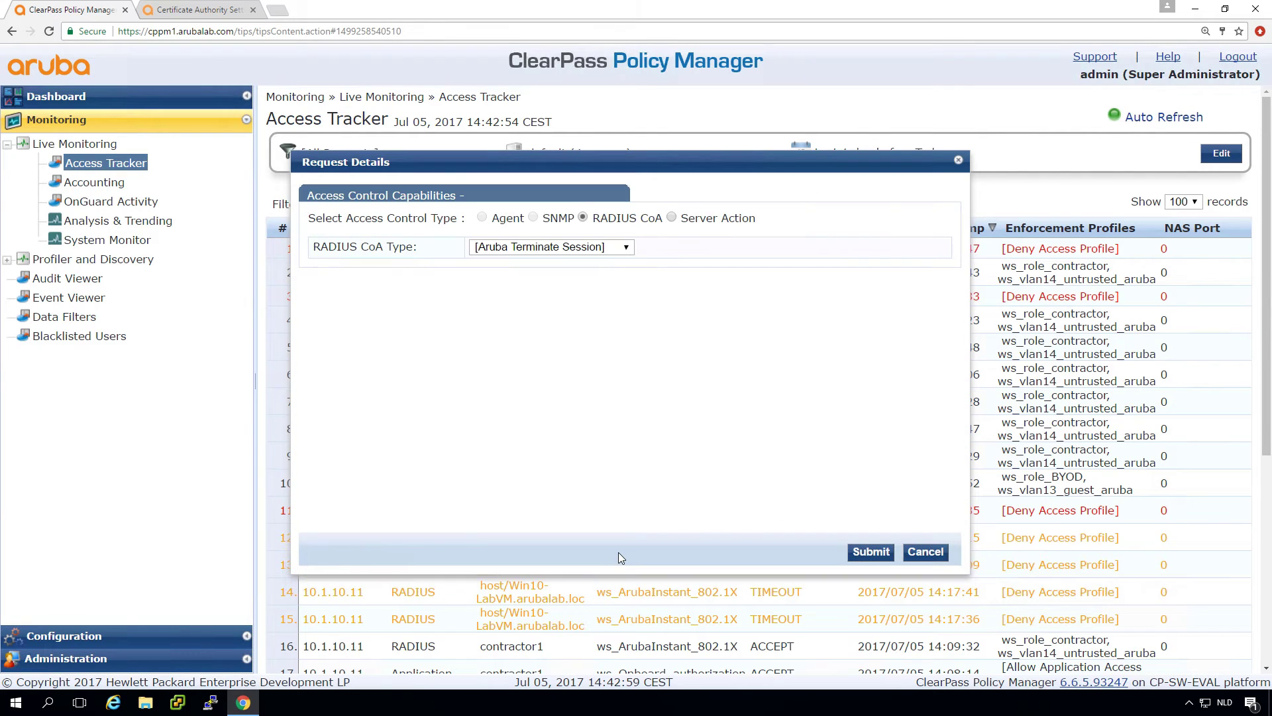
{"action": "left_click", "coordinate": [872, 561]}
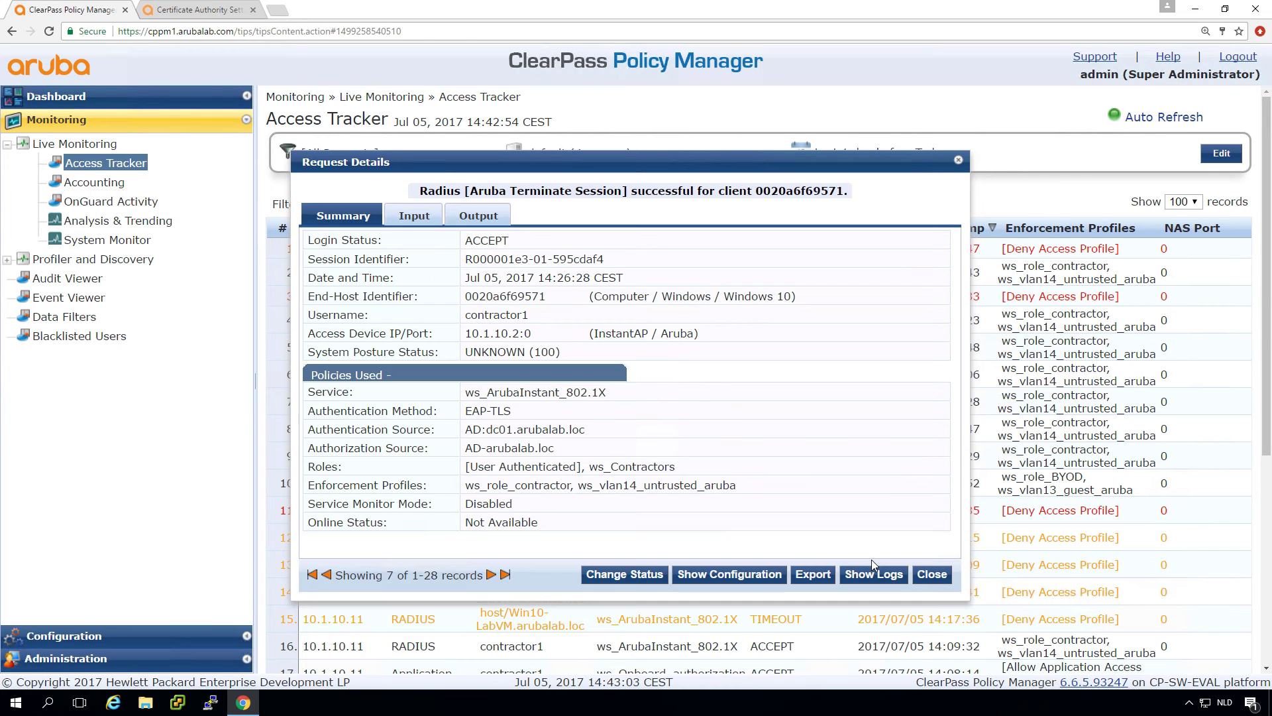
{"action": "left_click", "coordinate": [932, 574]}
{"action": "left_click", "coordinate": [525, 252]}
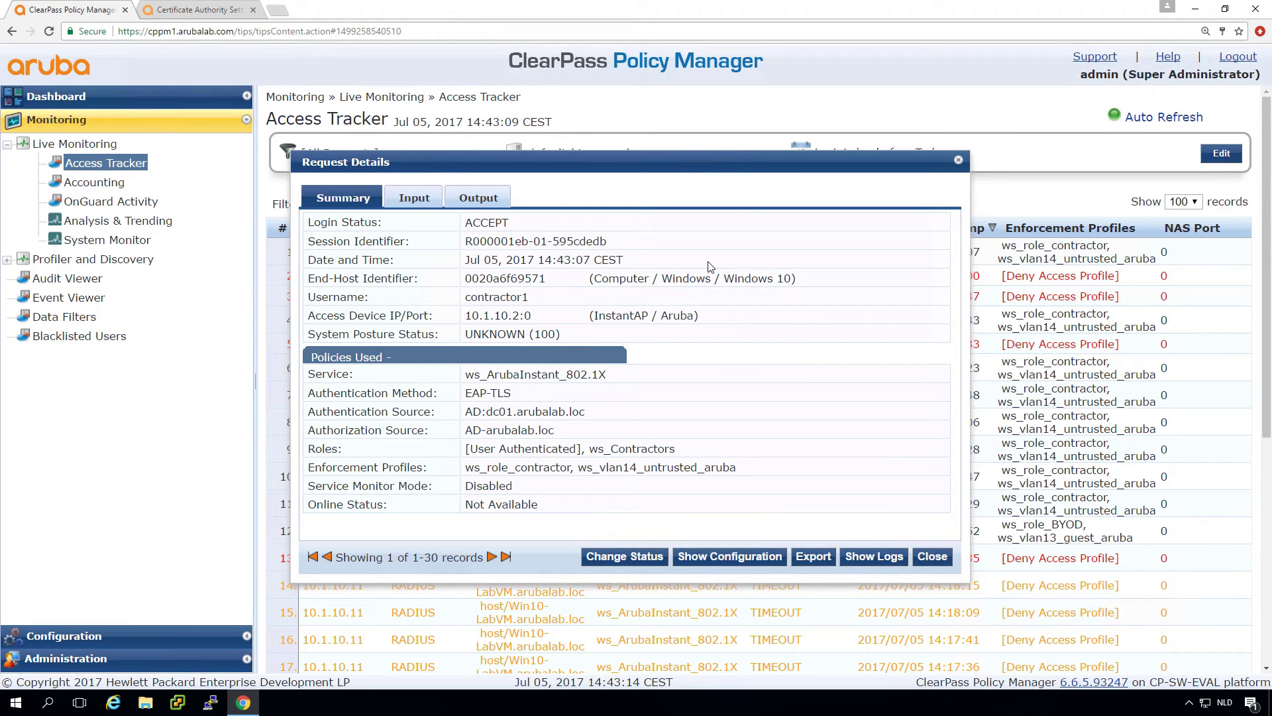
{"action": "left_click", "coordinate": [933, 556]}
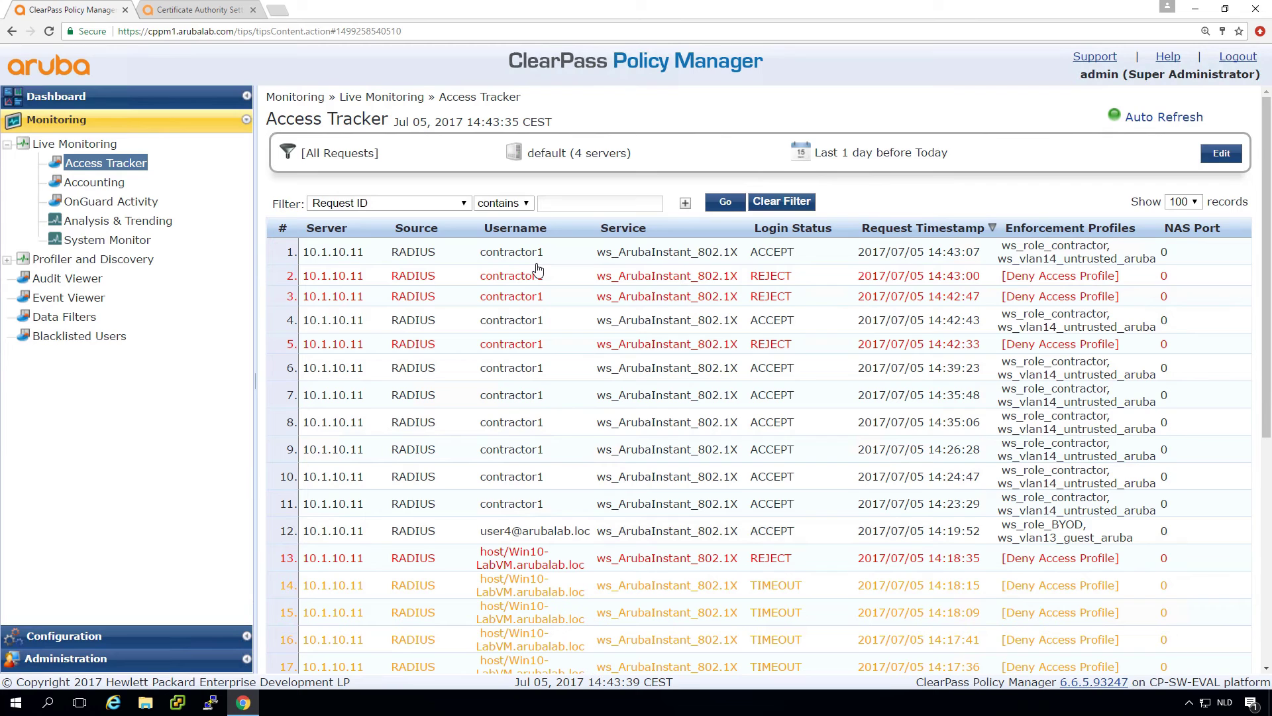
Set the corp-1 Wi-Fi 802.1X authentication mode to Computer authentication
{"action": "mouse_move", "coordinate": [243, 702]}
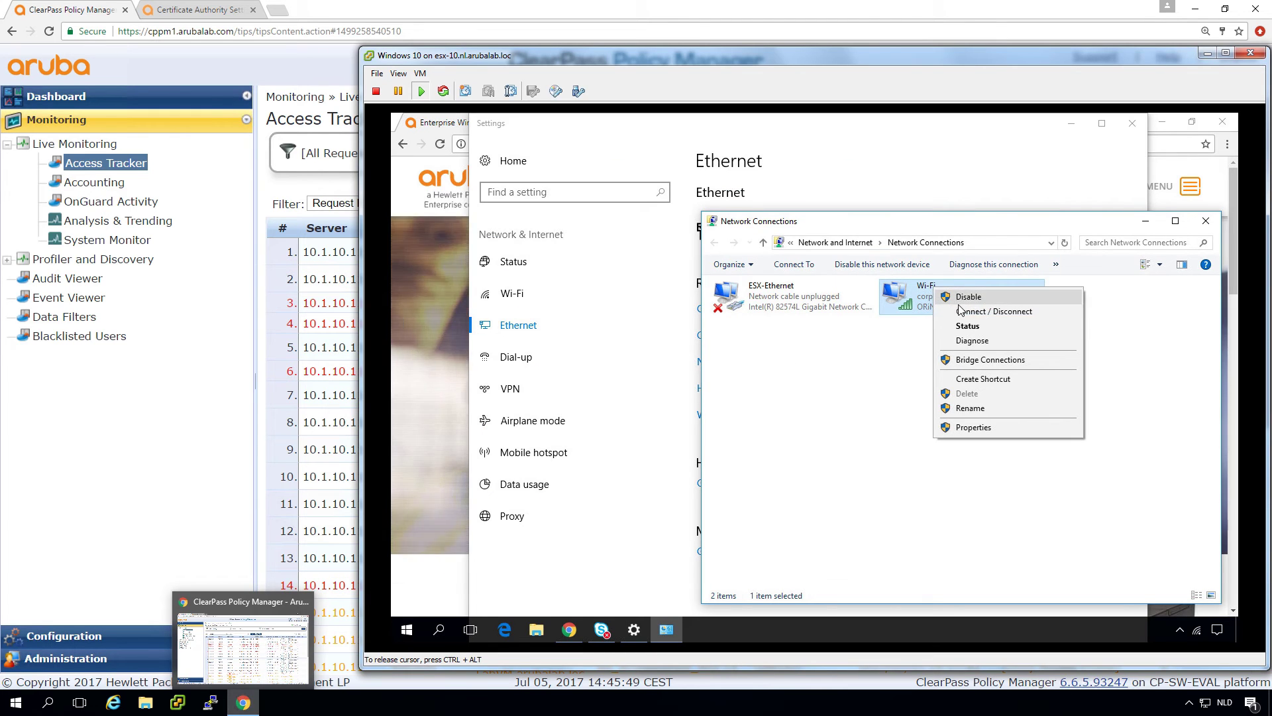
{"action": "left_click", "coordinate": [971, 328]}
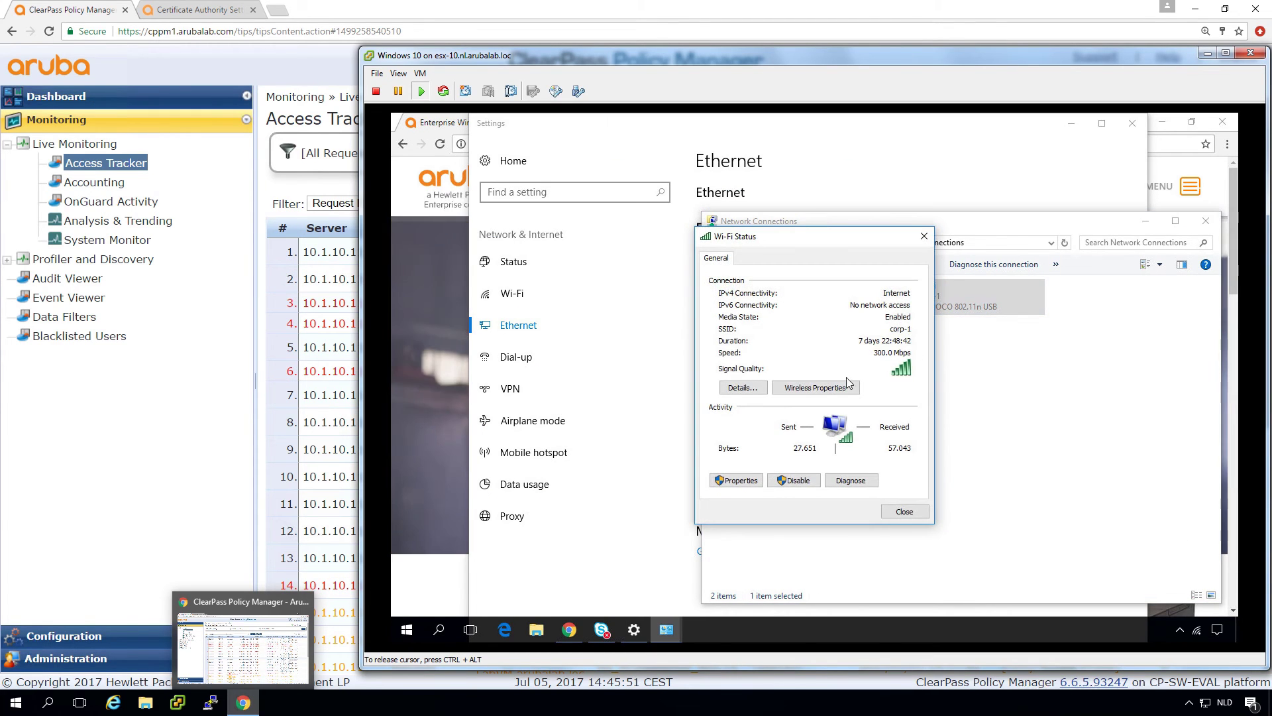
{"action": "left_click", "coordinate": [814, 388]}
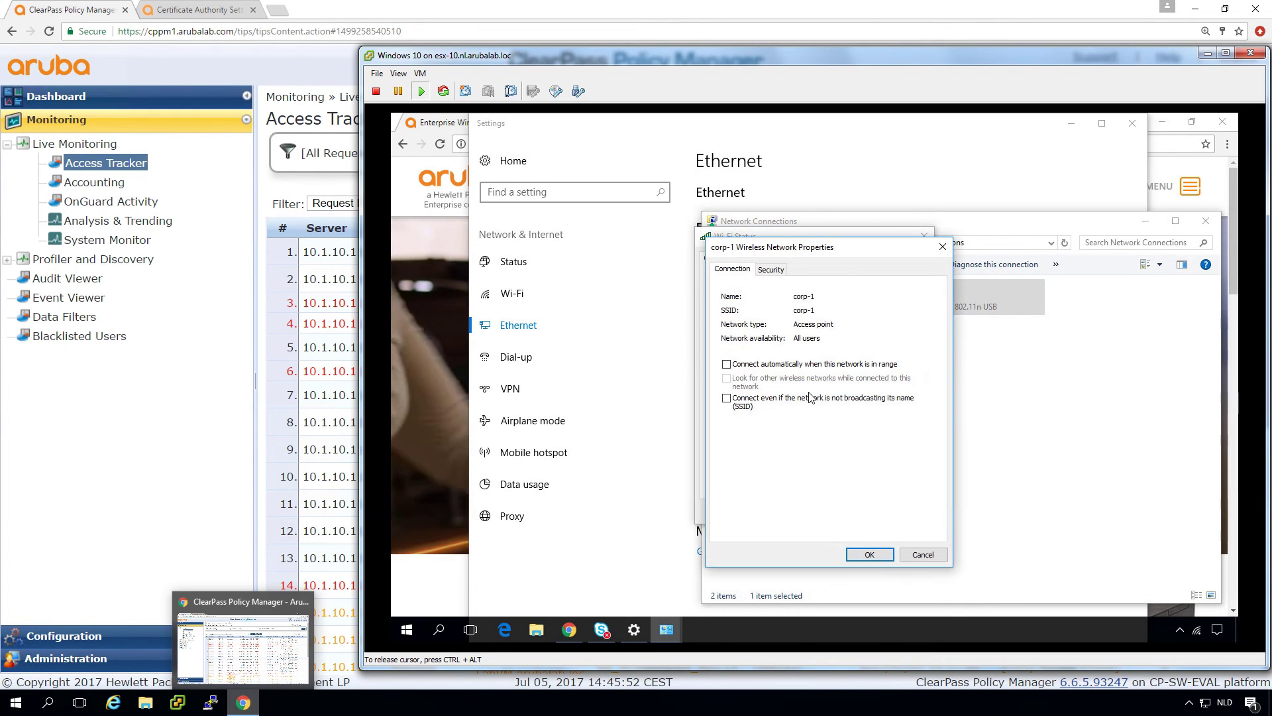
{"action": "left_click", "coordinate": [771, 269]}
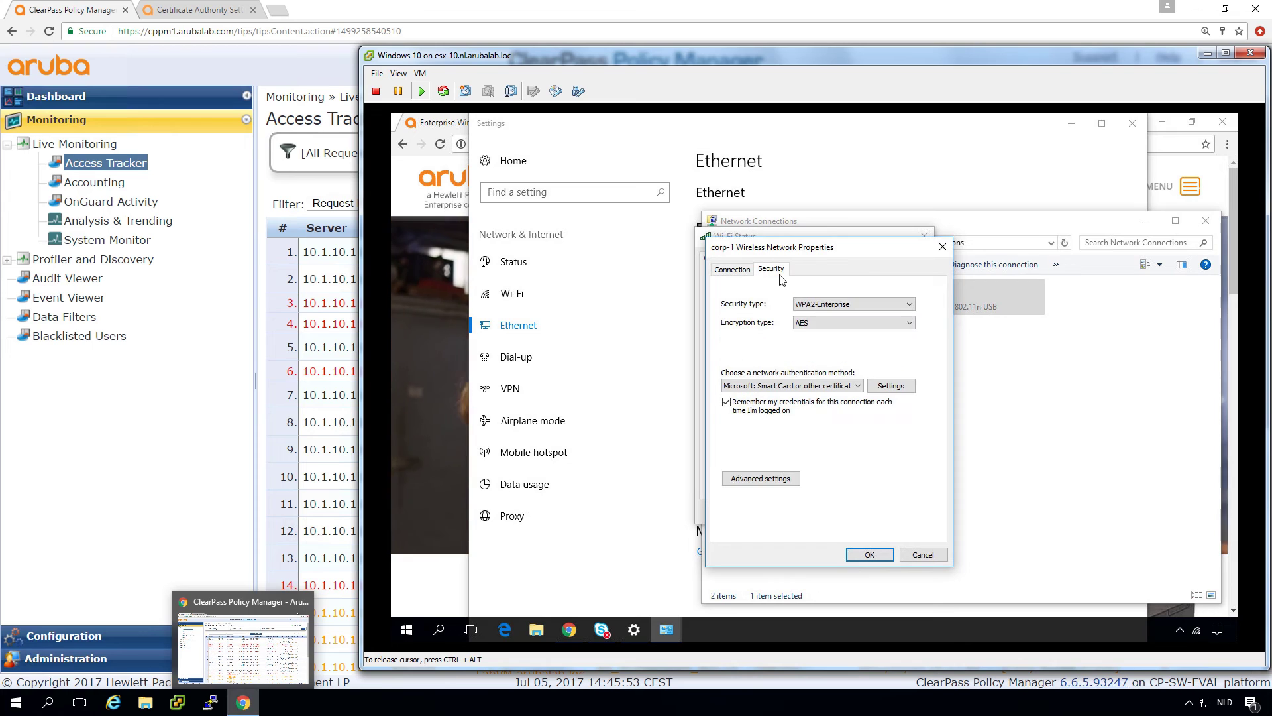
{"action": "left_click", "coordinate": [768, 478]}
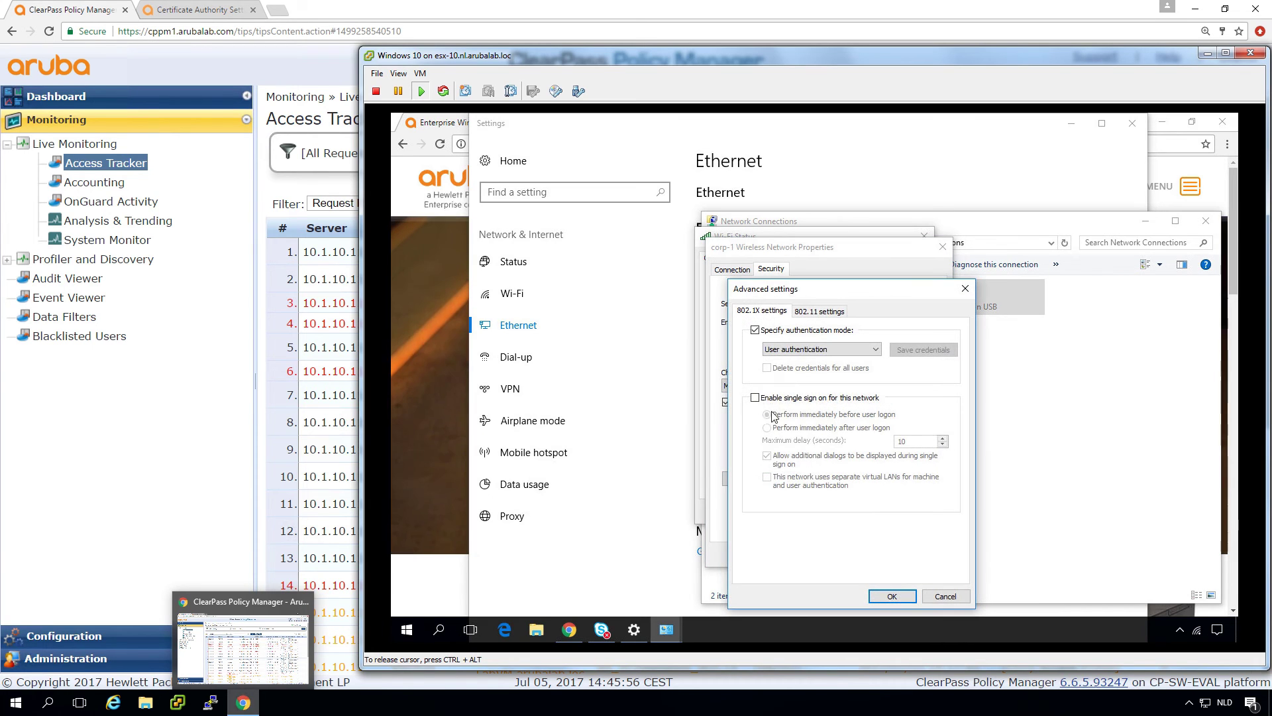
{"action": "left_click", "coordinate": [785, 349]}
{"action": "left_click", "coordinate": [787, 369]}
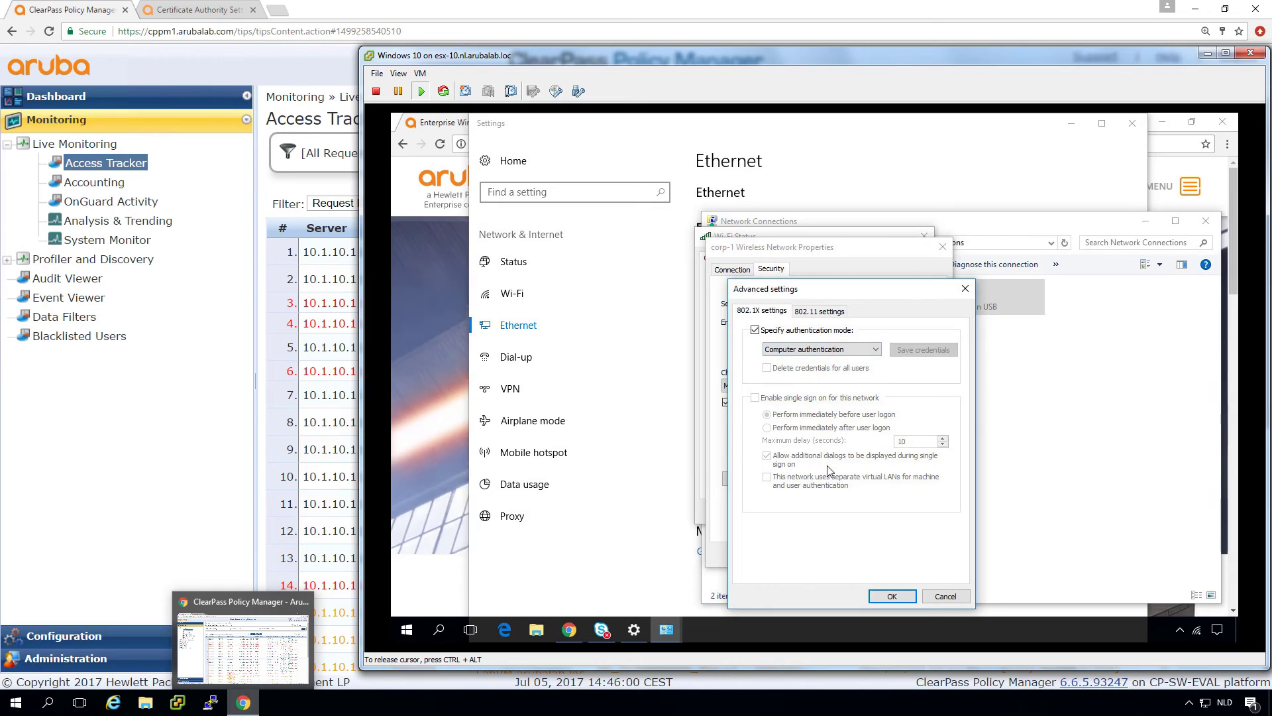
{"action": "left_click", "coordinate": [892, 597]}
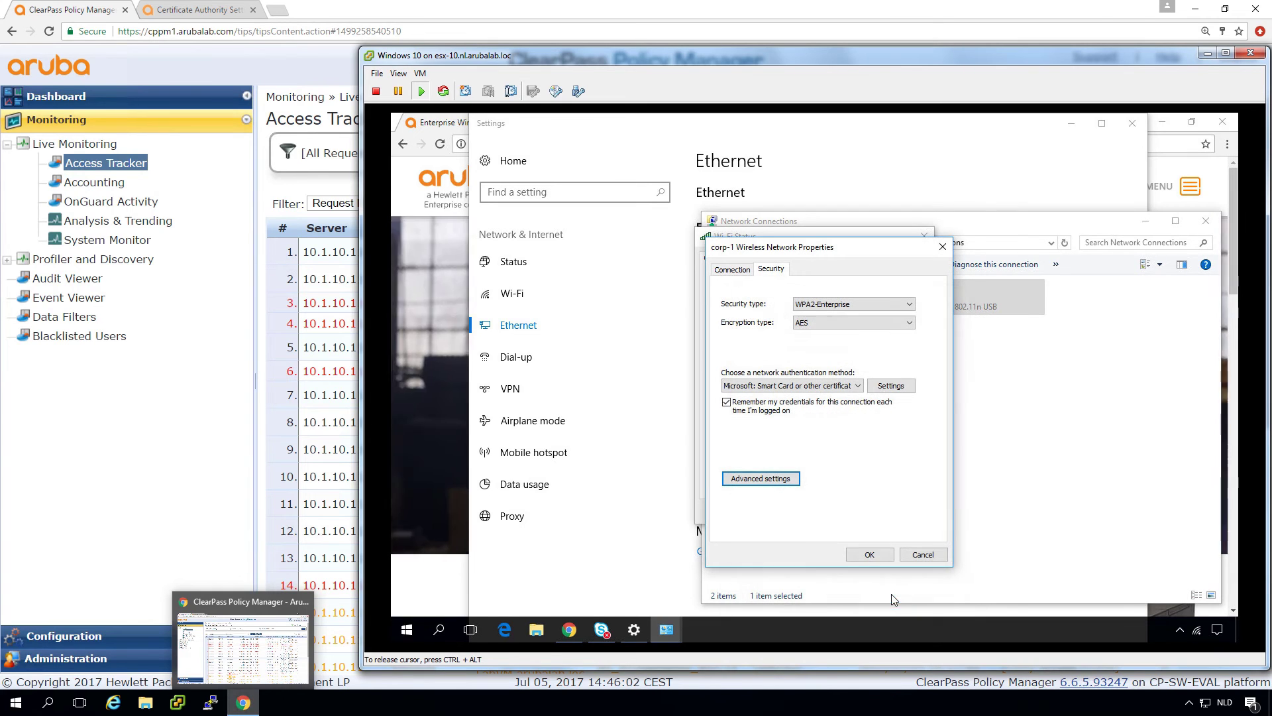
{"action": "left_click", "coordinate": [870, 552]}
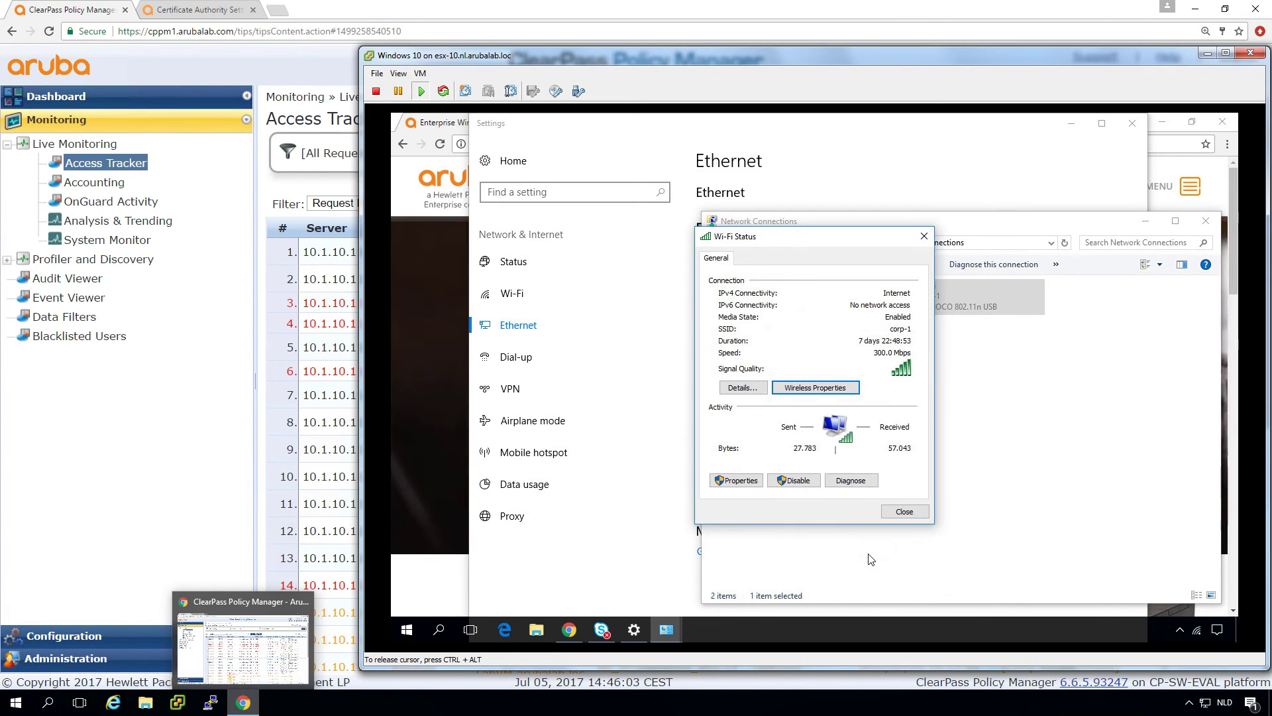
{"action": "left_click", "coordinate": [908, 507]}
Reconnect to the corp-1 network and go back to ClearPass Access Tracker
{"action": "double_click", "coordinate": [954, 297]}
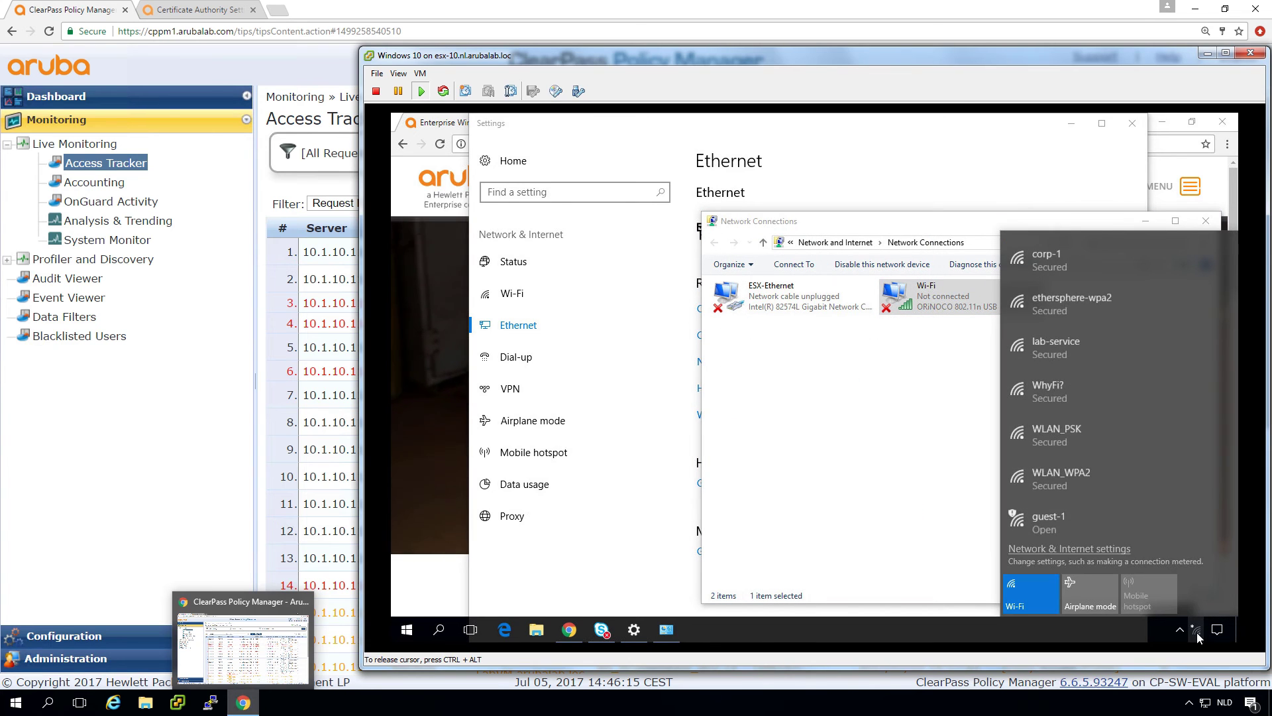
{"action": "left_click", "coordinate": [1071, 258]}
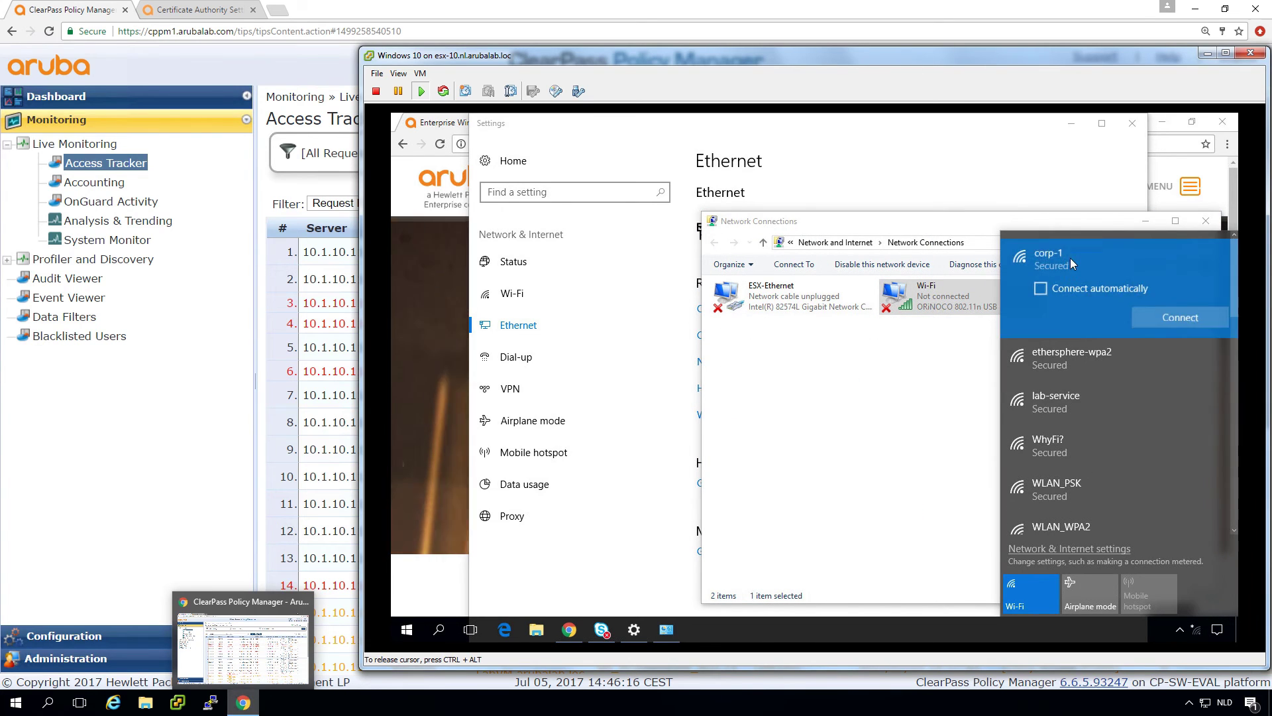
{"action": "left_click", "coordinate": [1166, 316]}
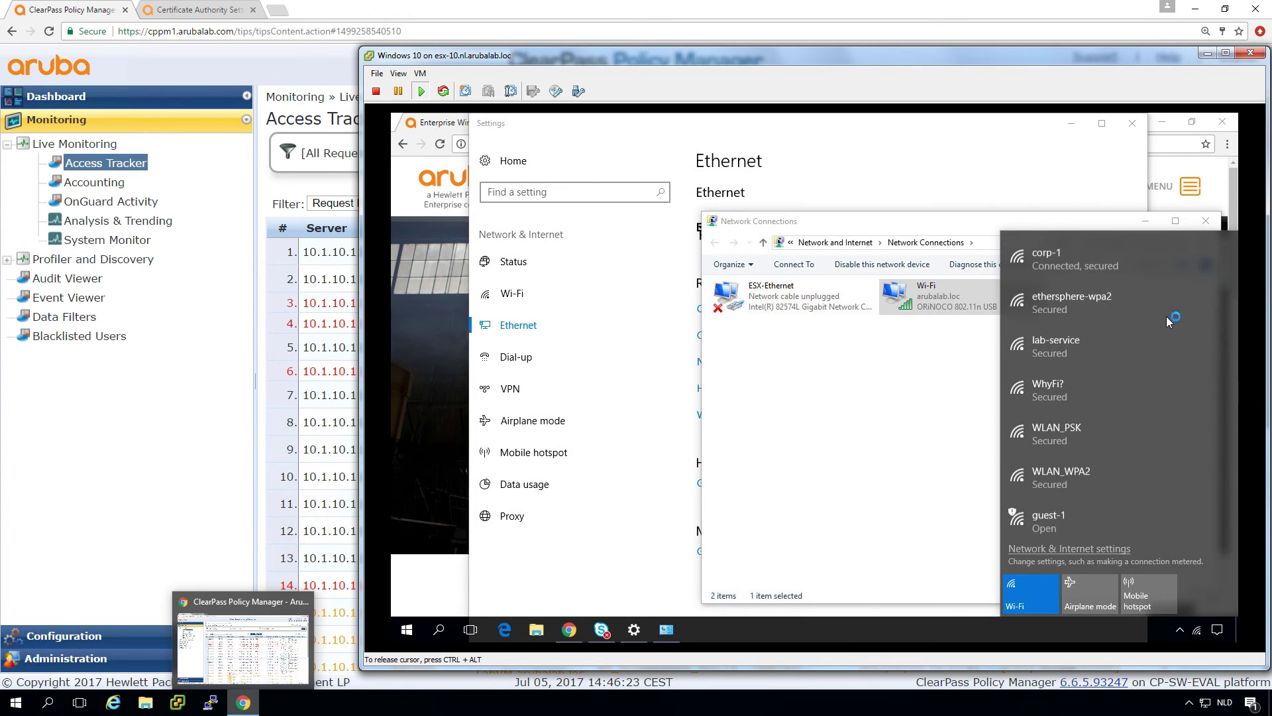
{"action": "left_click", "coordinate": [243, 646]}
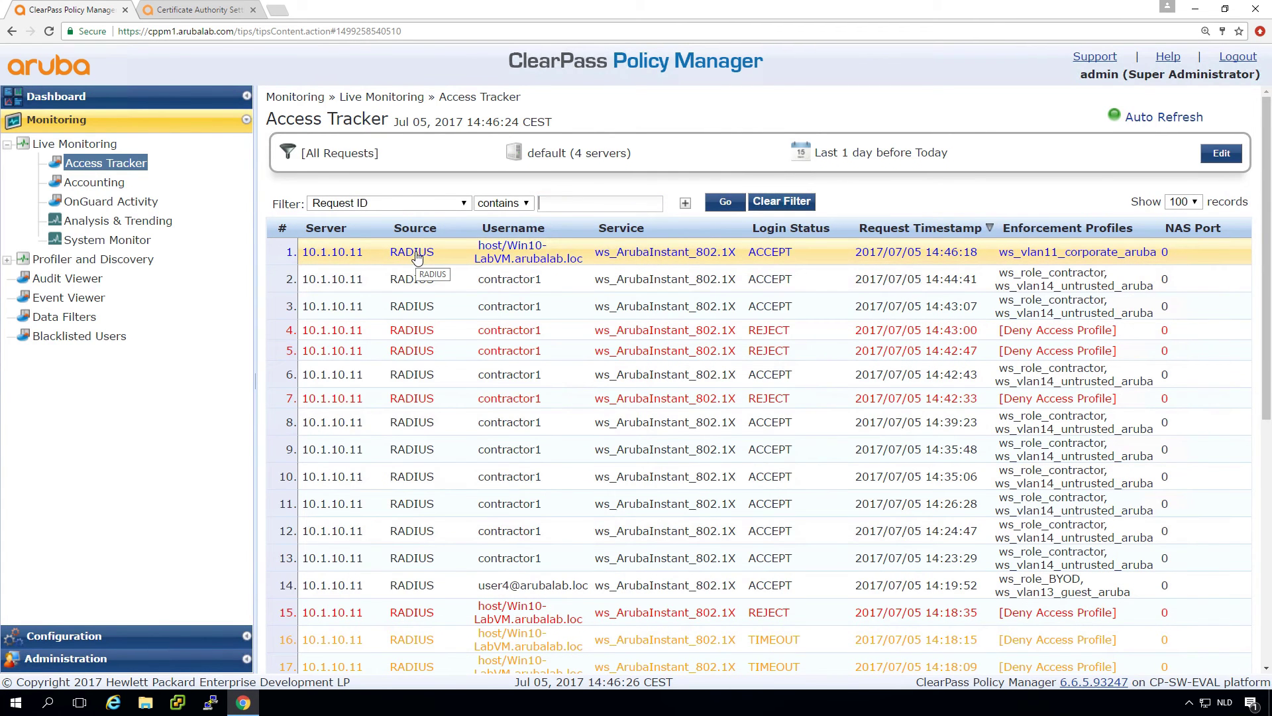
{"action": "left_click", "coordinate": [419, 257]}
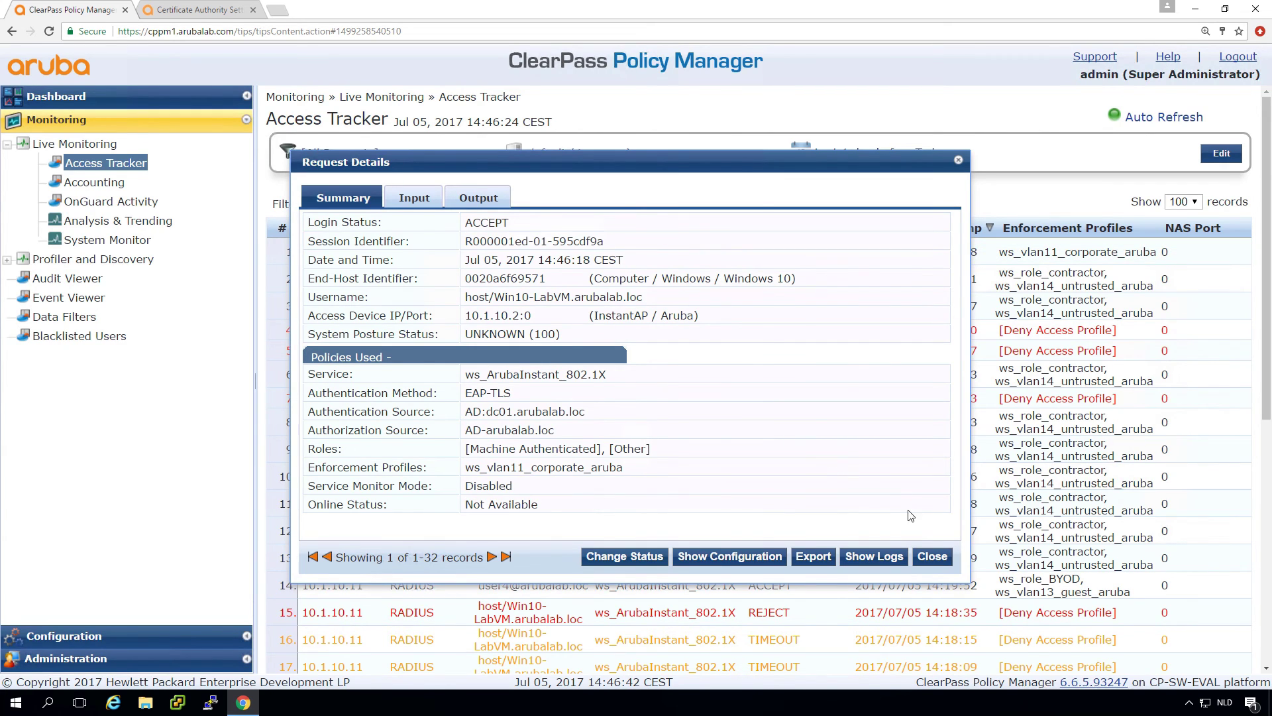
{"action": "left_click", "coordinate": [932, 558]}
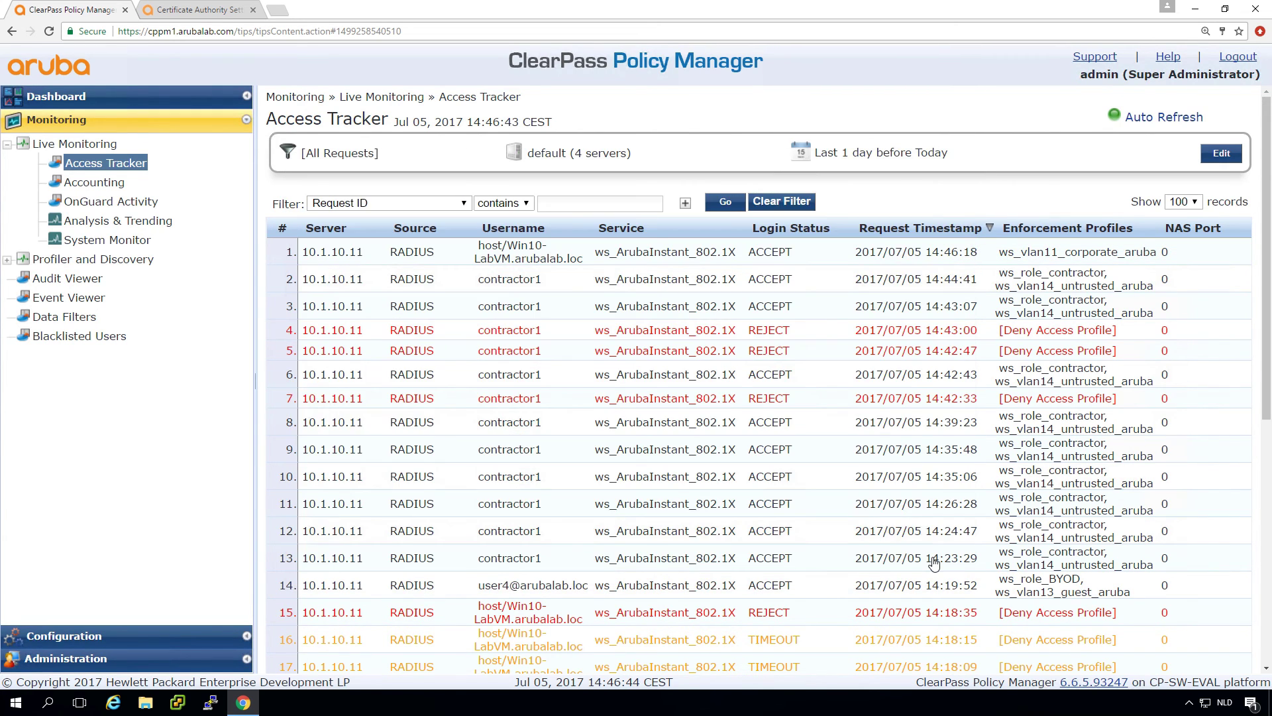